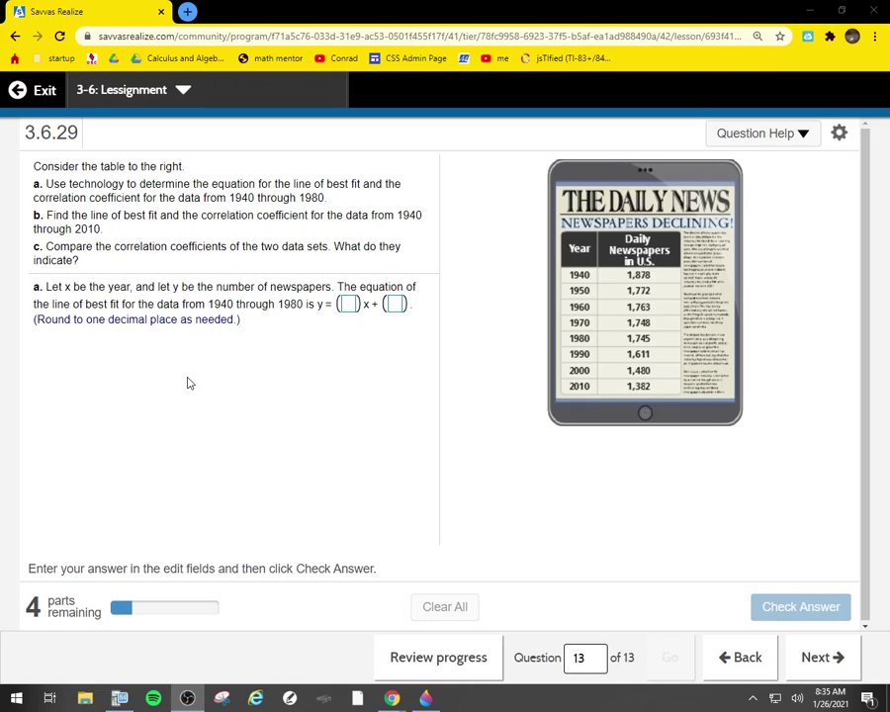
Step: Open TI-SmartView CE and reset all of its RAM
click(138, 170)
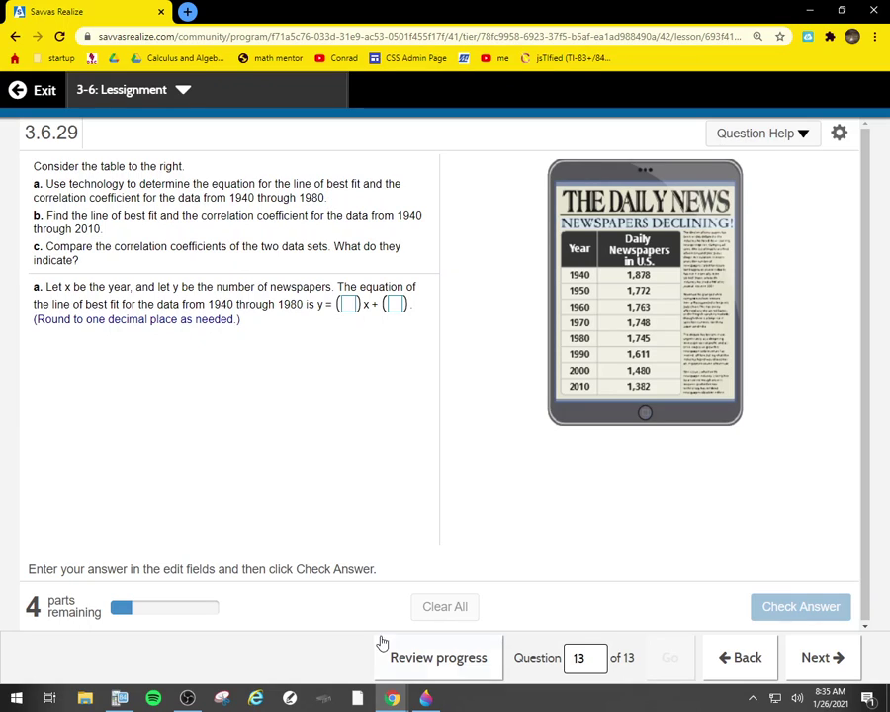
click(175, 700)
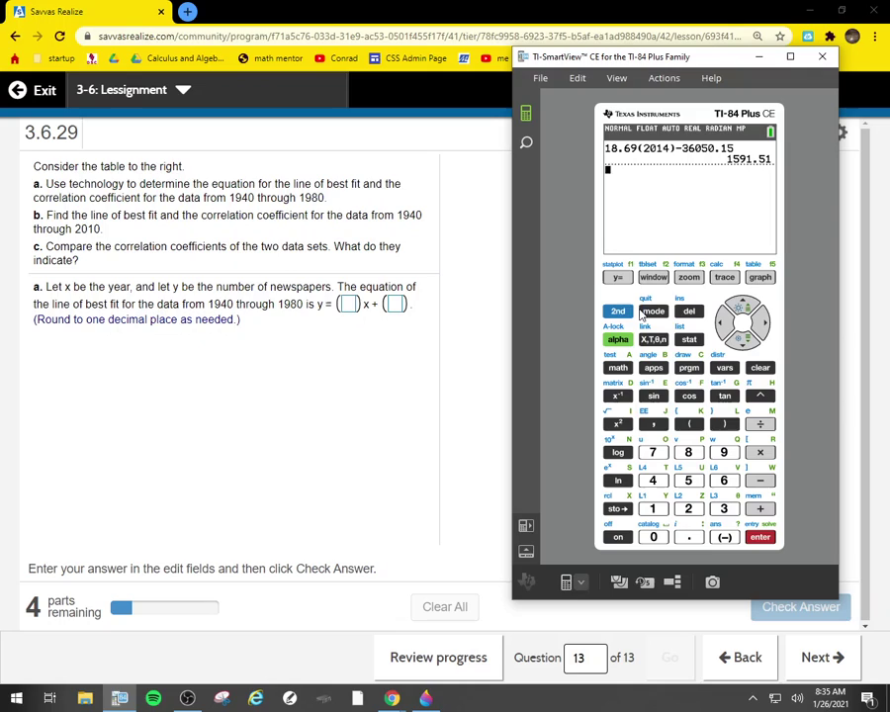
key(shift)
click(760, 509)
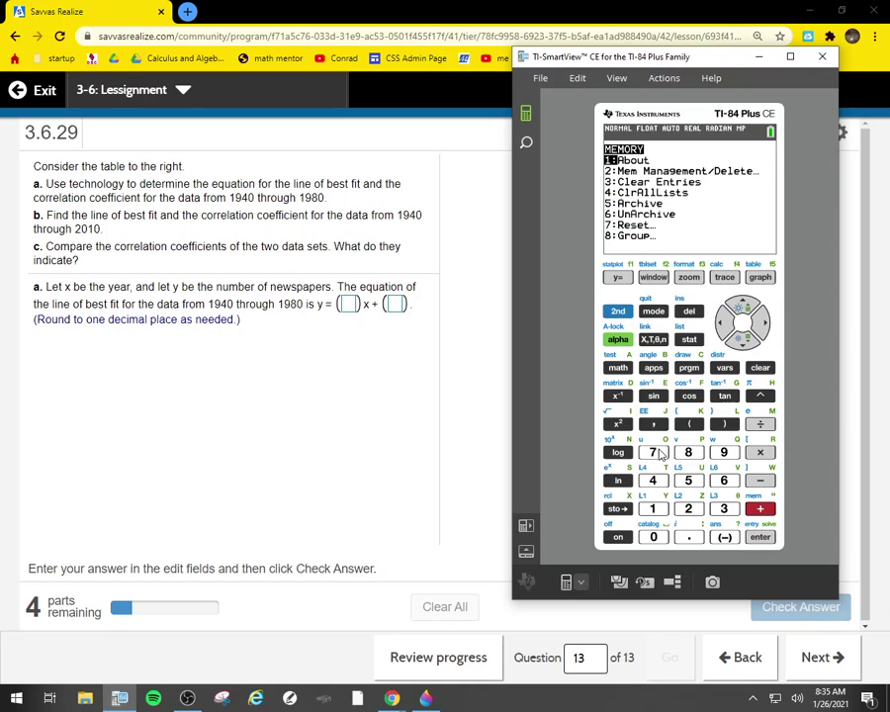
click(656, 452)
click(653, 508)
click(688, 508)
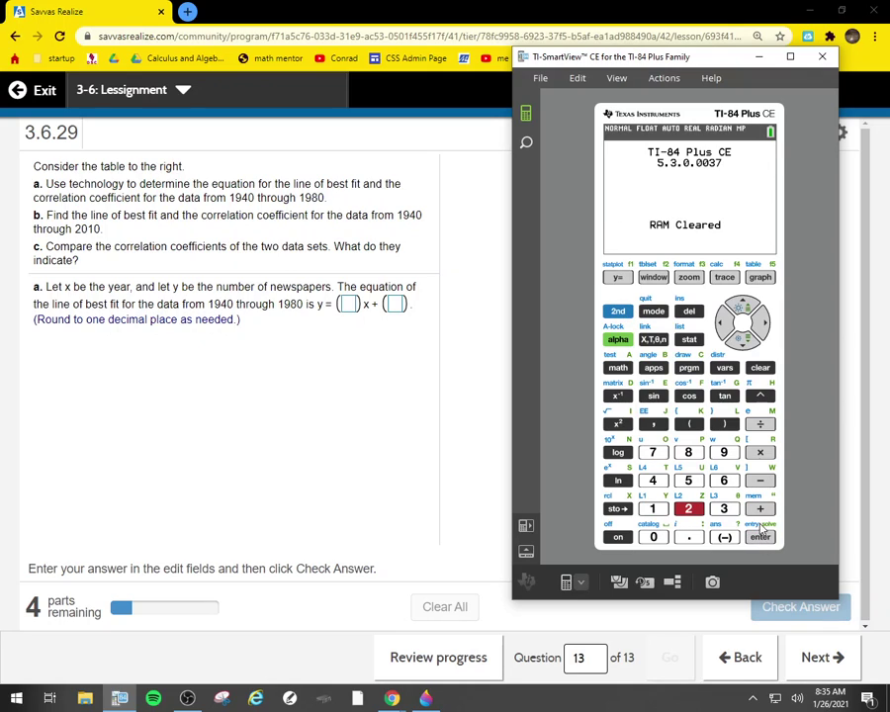
click(760, 367)
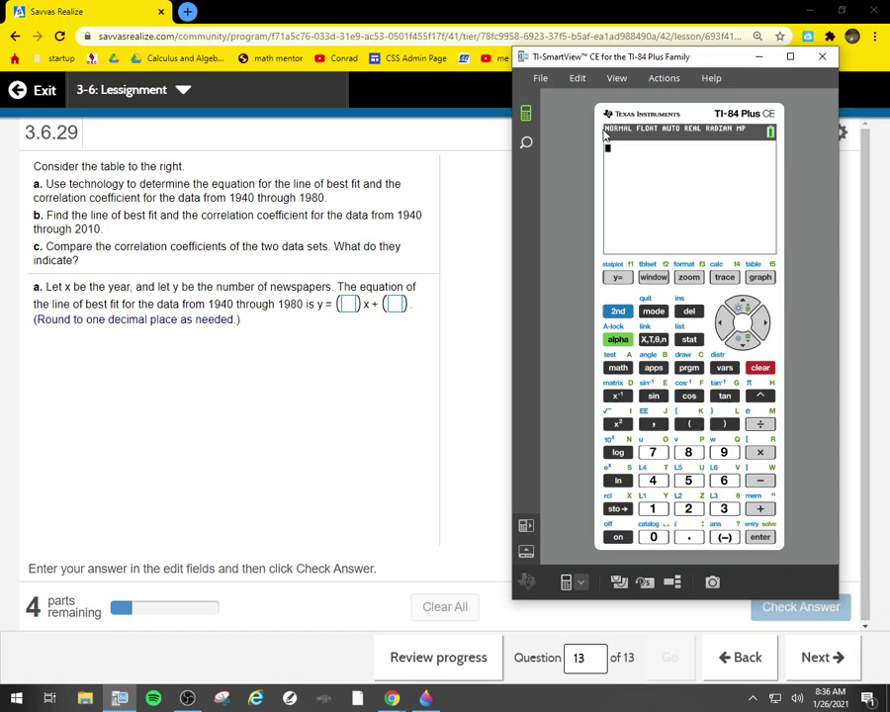
drag(730, 64, 686, 111)
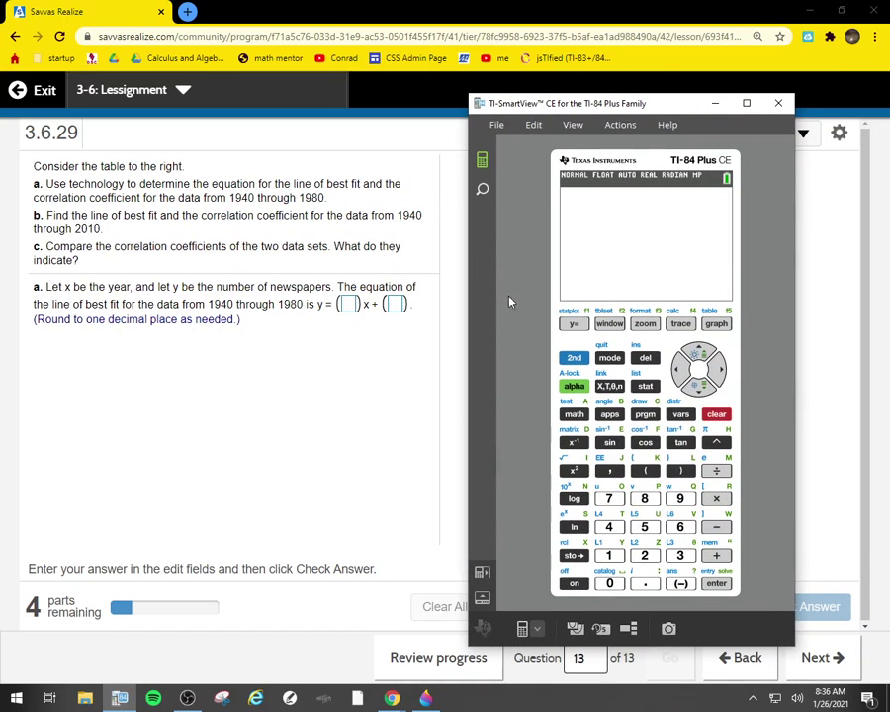
Step: Set STAT DIAGNOSTICS to ON in MODE and return to a blank home screen
click(610, 356)
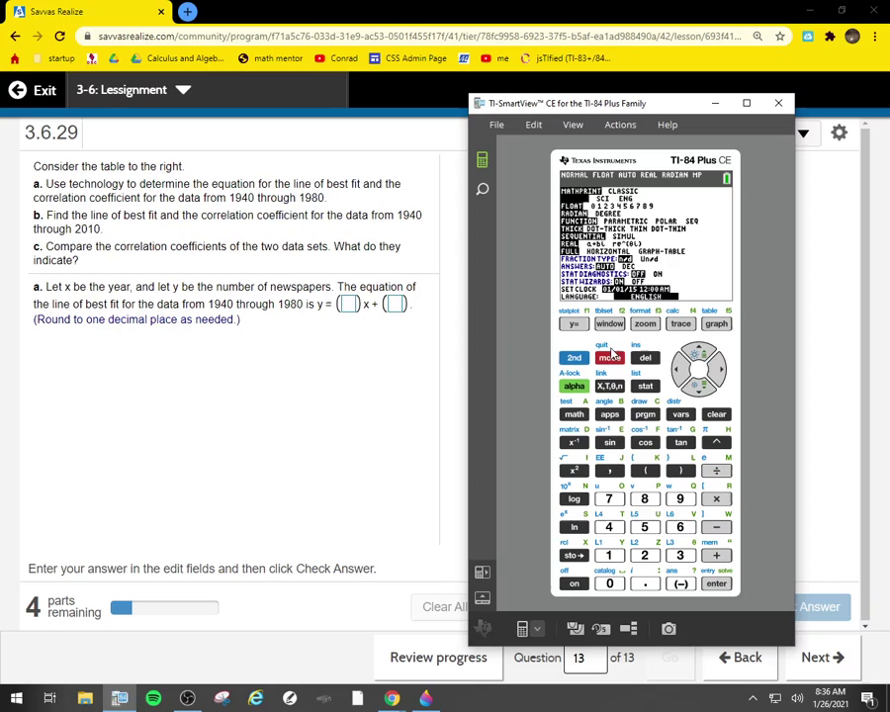
click(698, 386)
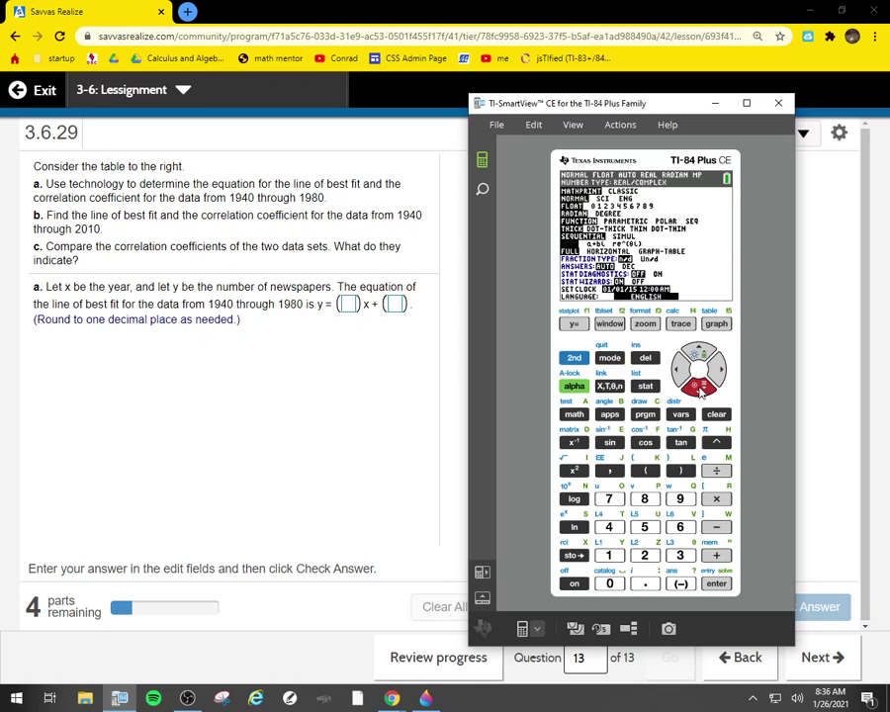
click(699, 386)
click(698, 386)
click(698, 386)
click(698, 386)
click(716, 368)
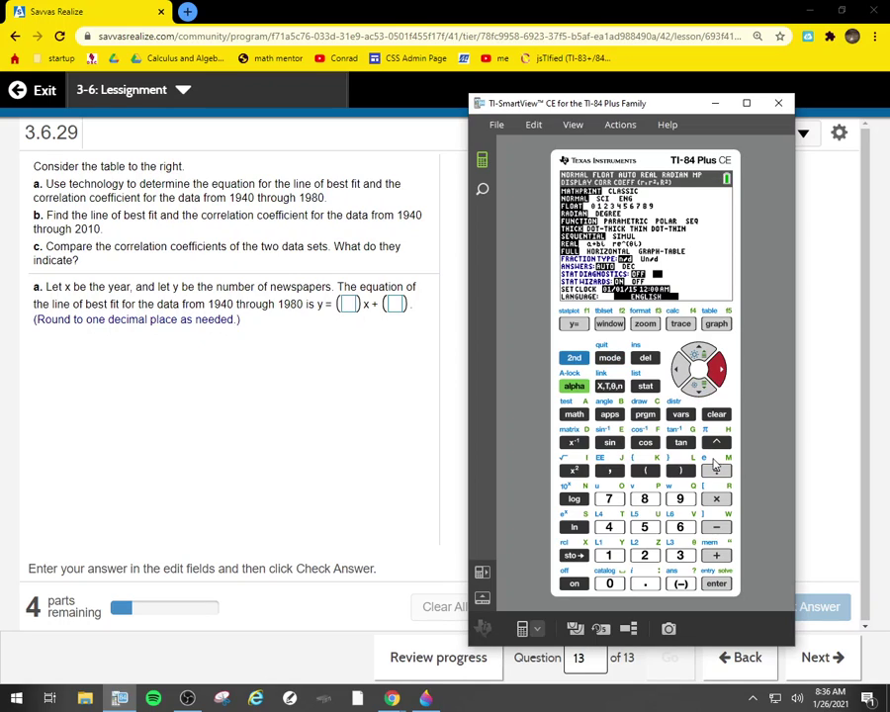
key(Return)
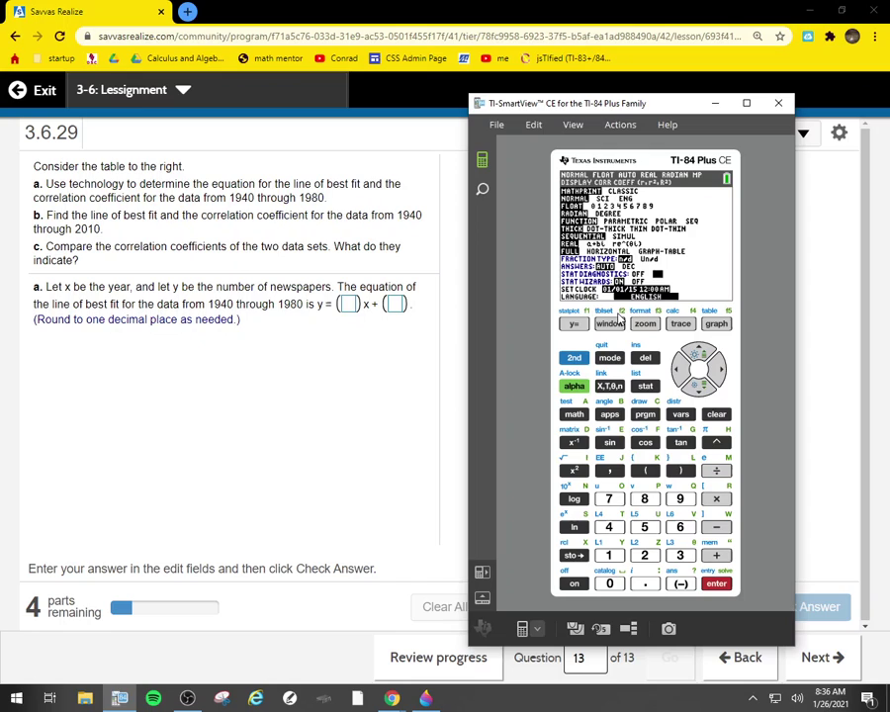
click(725, 418)
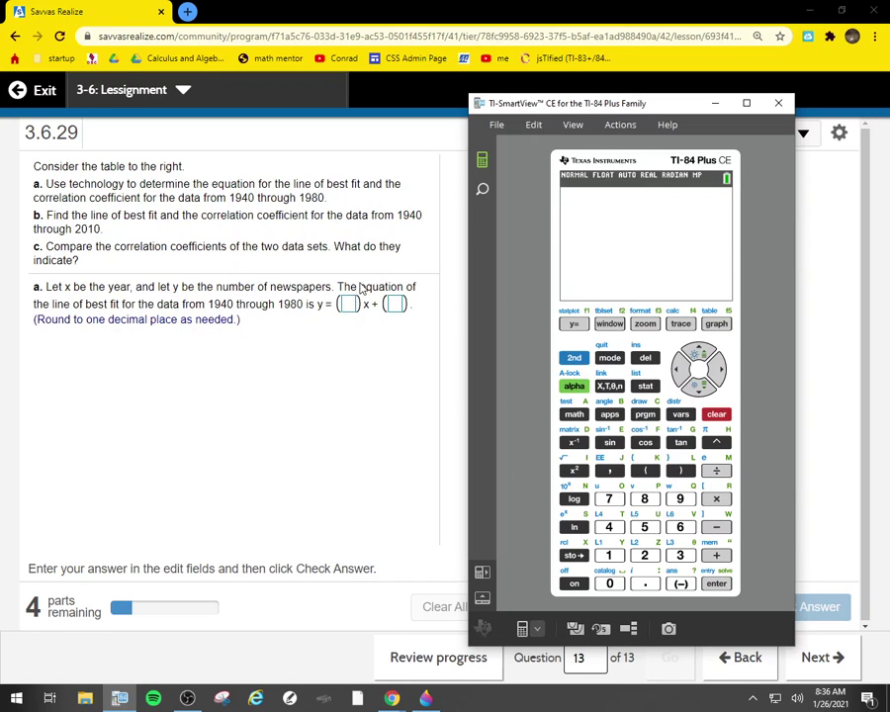
Step: Enter the years 1940, 1950, 1960, 1970 and 1980 into L1
drag(675, 104, 445, 96)
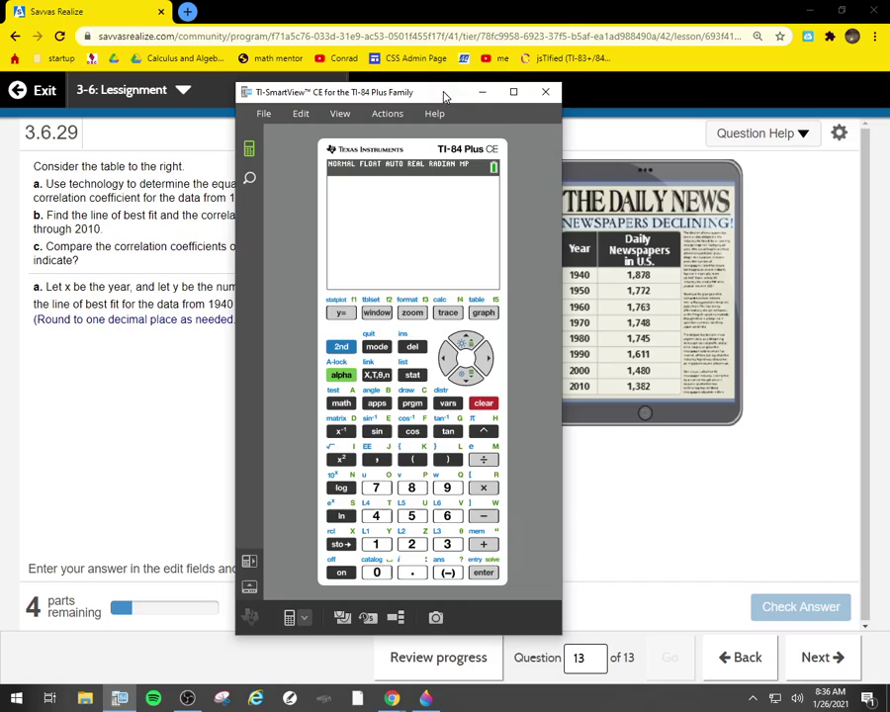
click(413, 376)
click(483, 573)
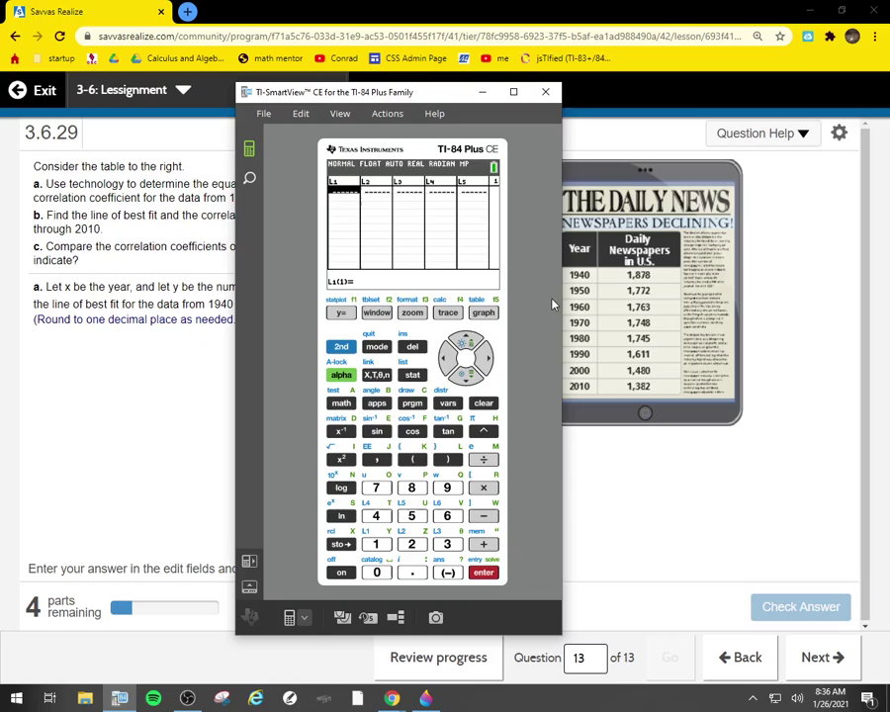
text(1940)
key(Return)
text(1950)
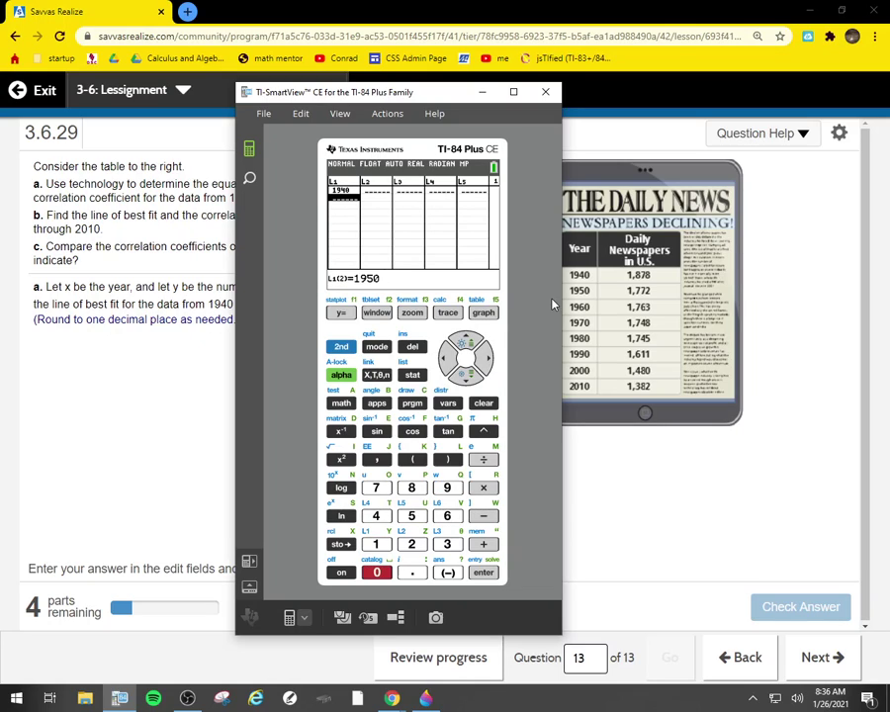
key(Return)
text(1960)
key(Return)
text(1970)
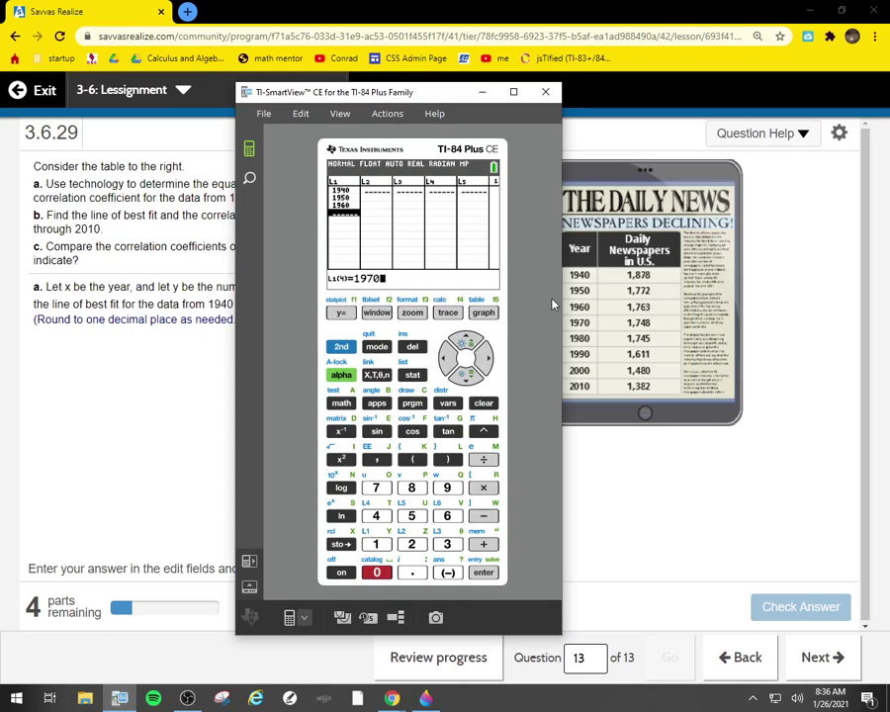
key(Return)
text(1980)
key(Return)
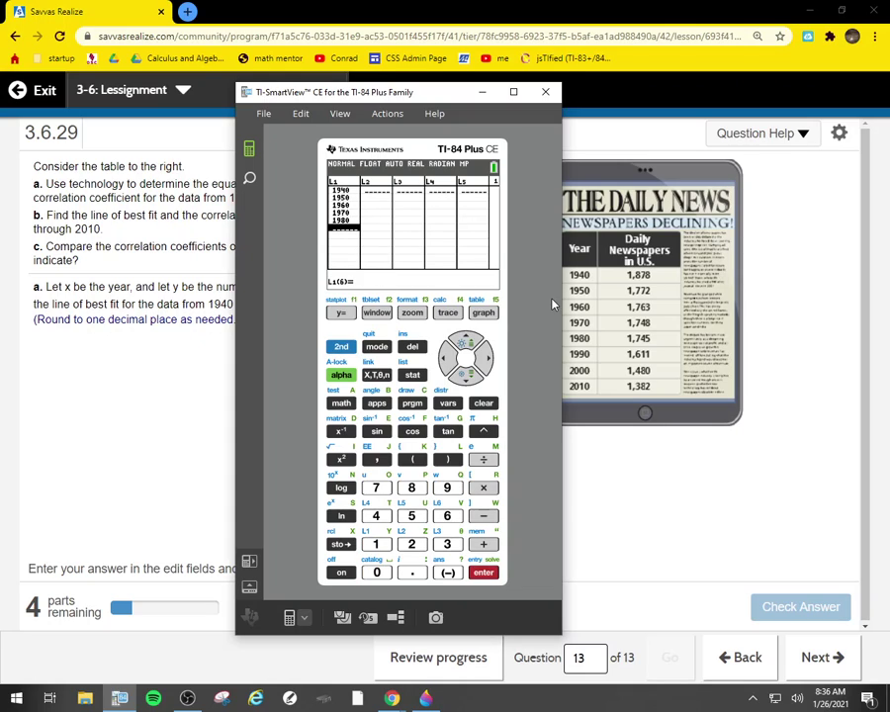
Step: Enter the newspaper counts 1878, 1772, 1763, 1748 and 1745 into L2
key(Right)
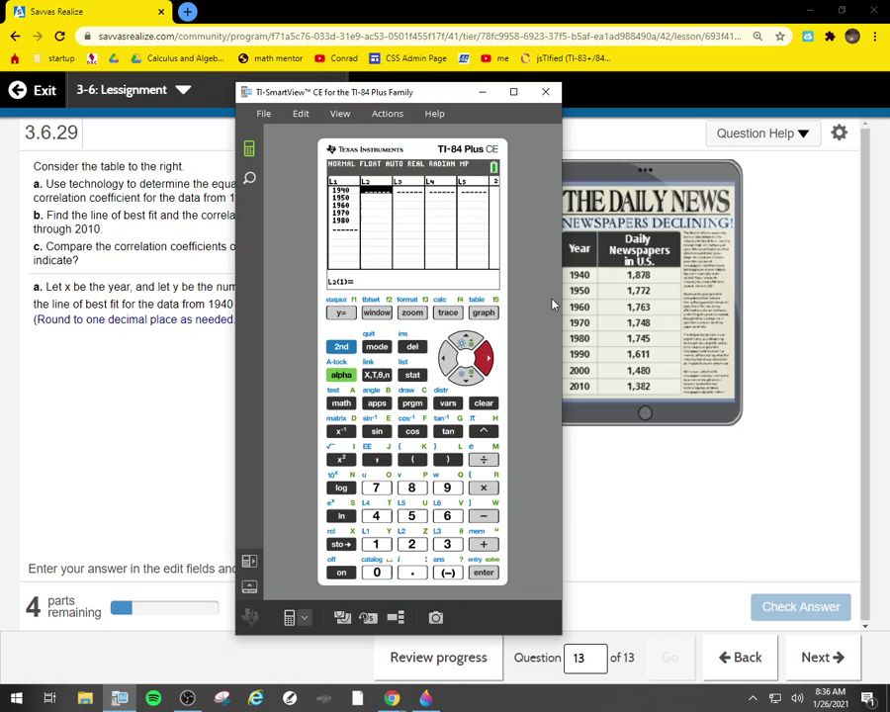
text(1878)
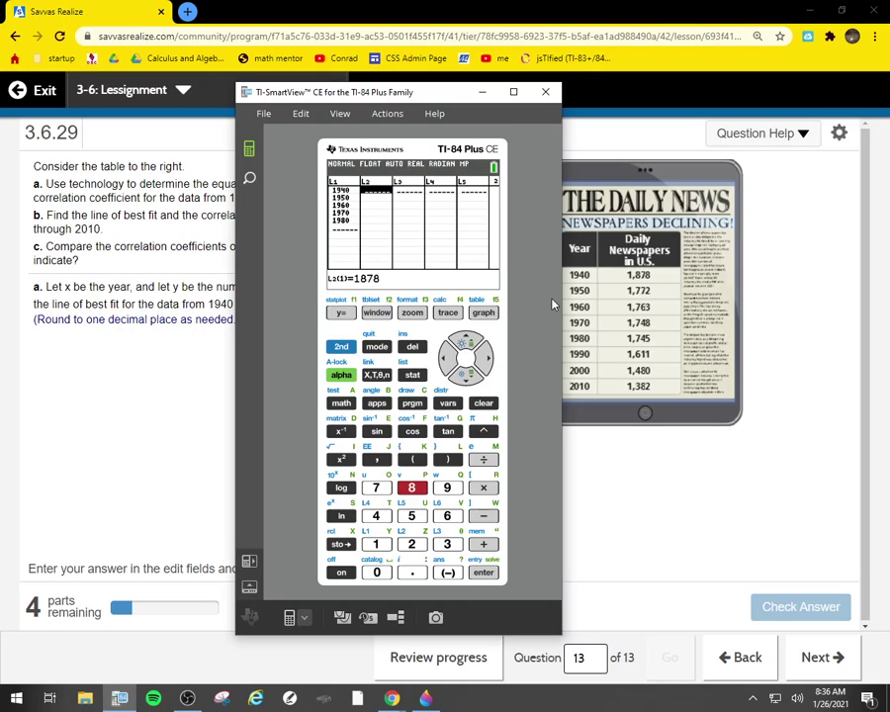
key(Return)
text(1)
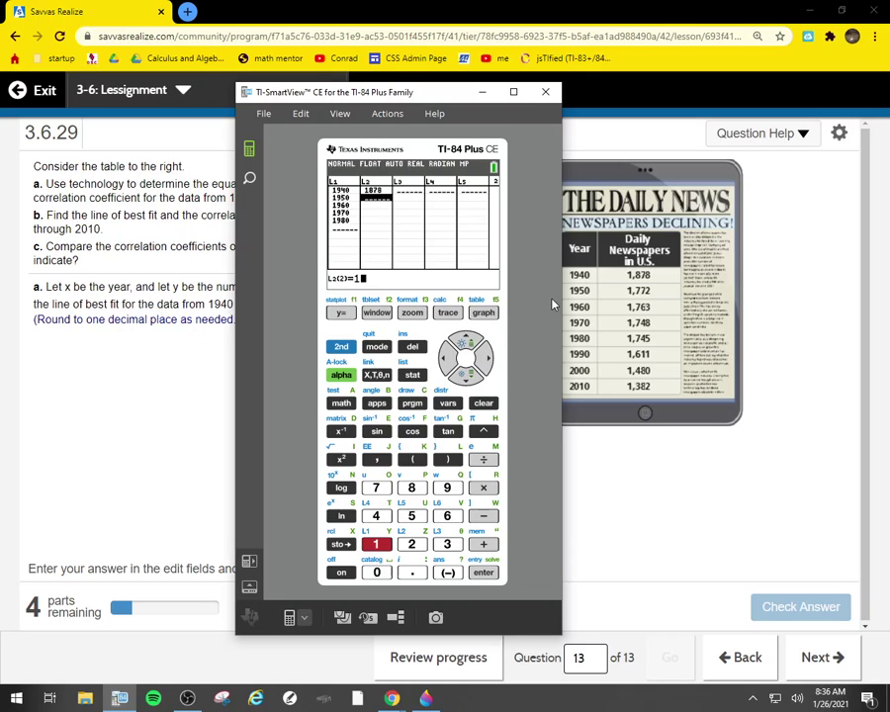
text(772)
key(Return)
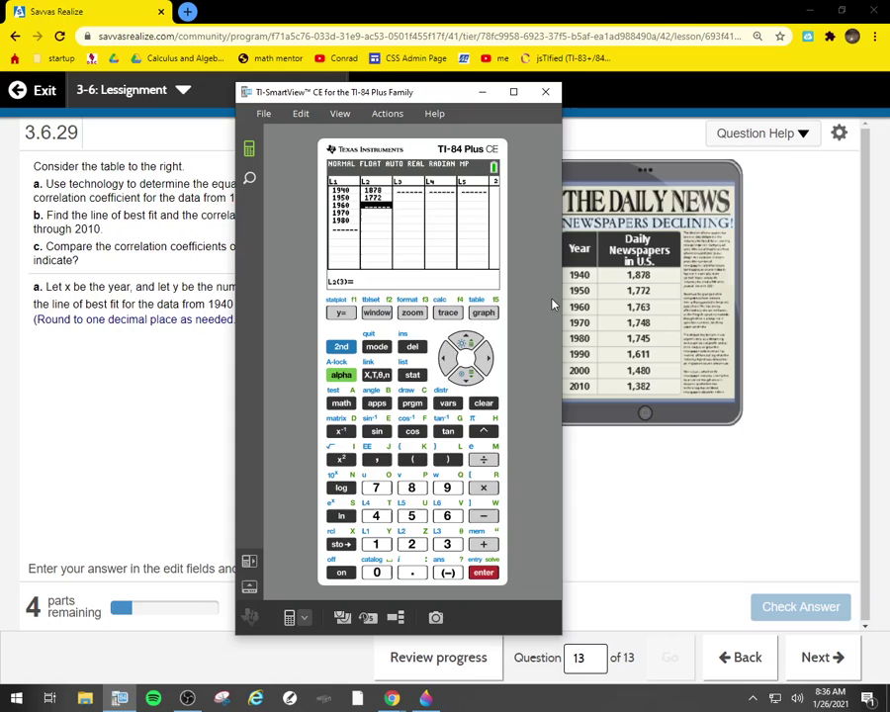
text(1763)
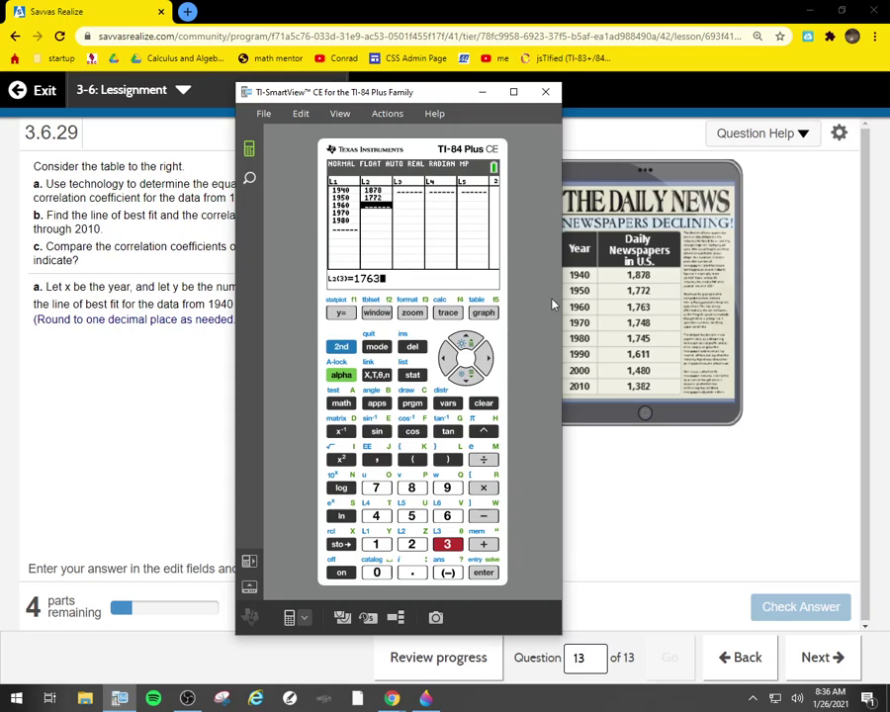
key(Return)
text(1748)
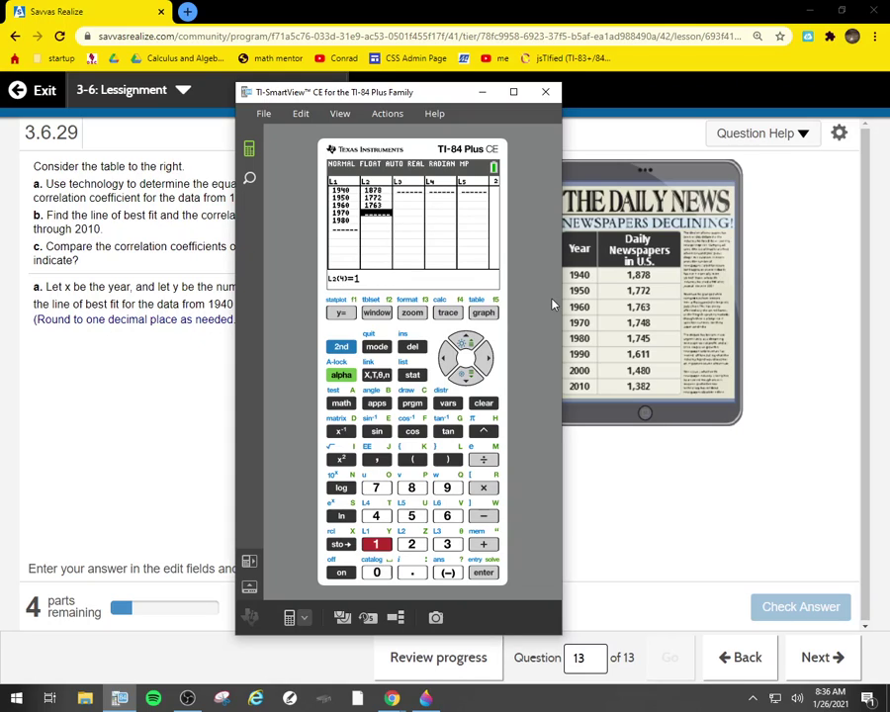
key(Return)
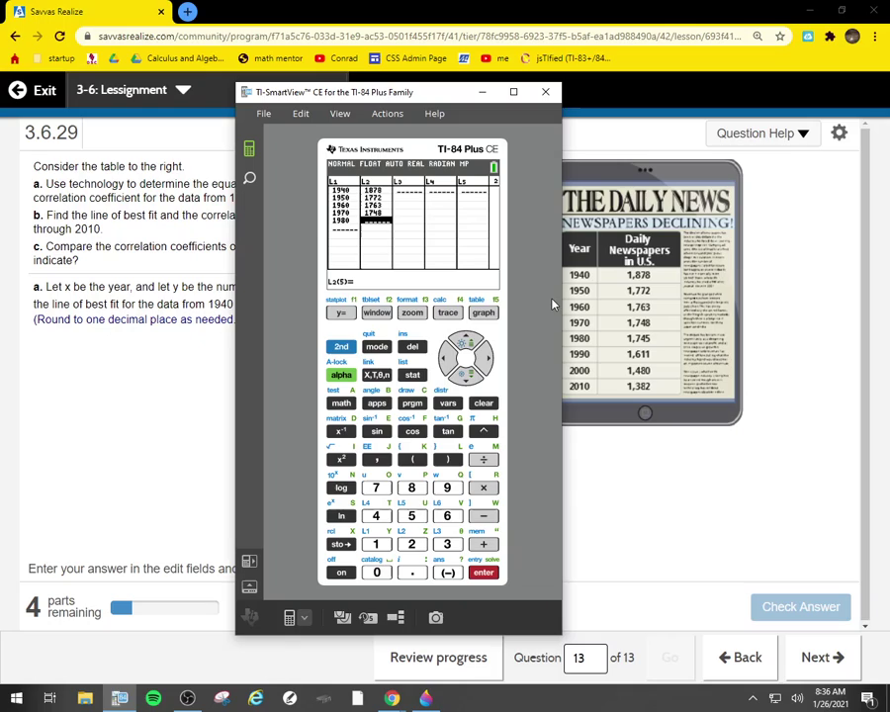
text(1745)
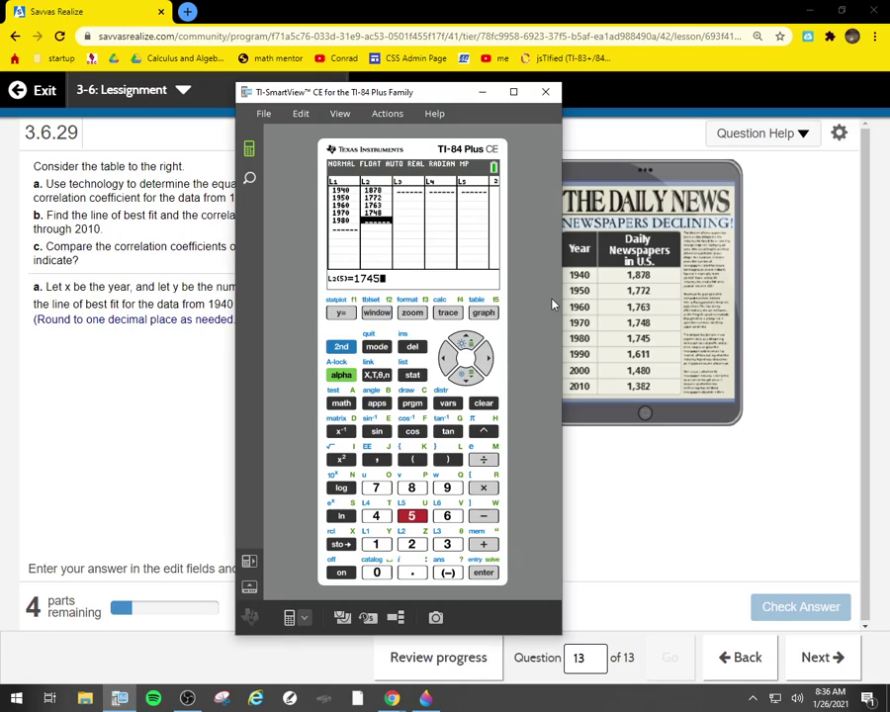
key(Return)
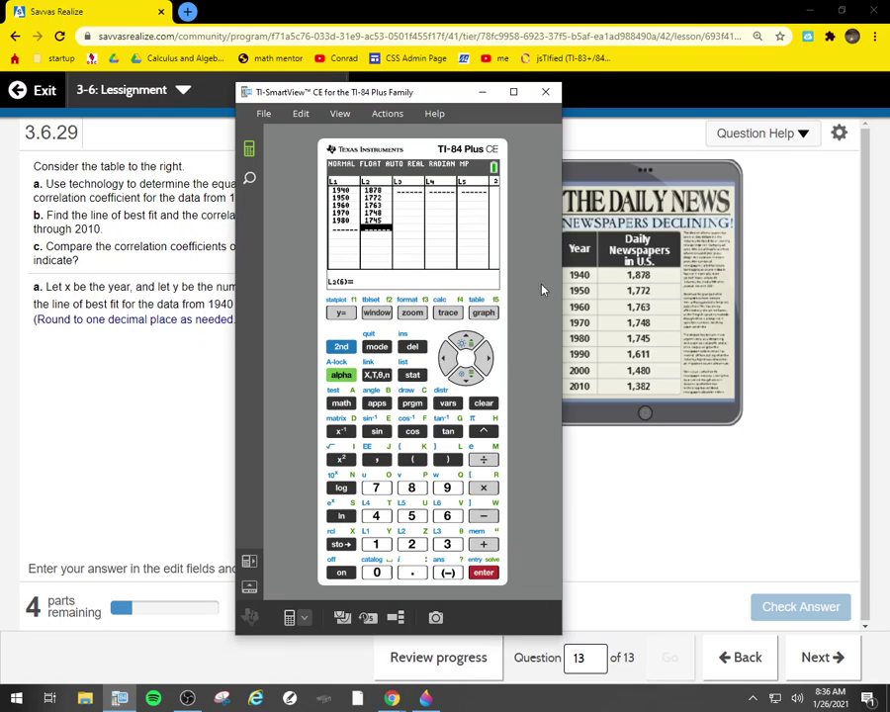
Step: Run LinReg(ax+b) on L1 and L2, getting a = -2.9, b = 7465.2, r = -0.8303
click(412, 375)
click(483, 360)
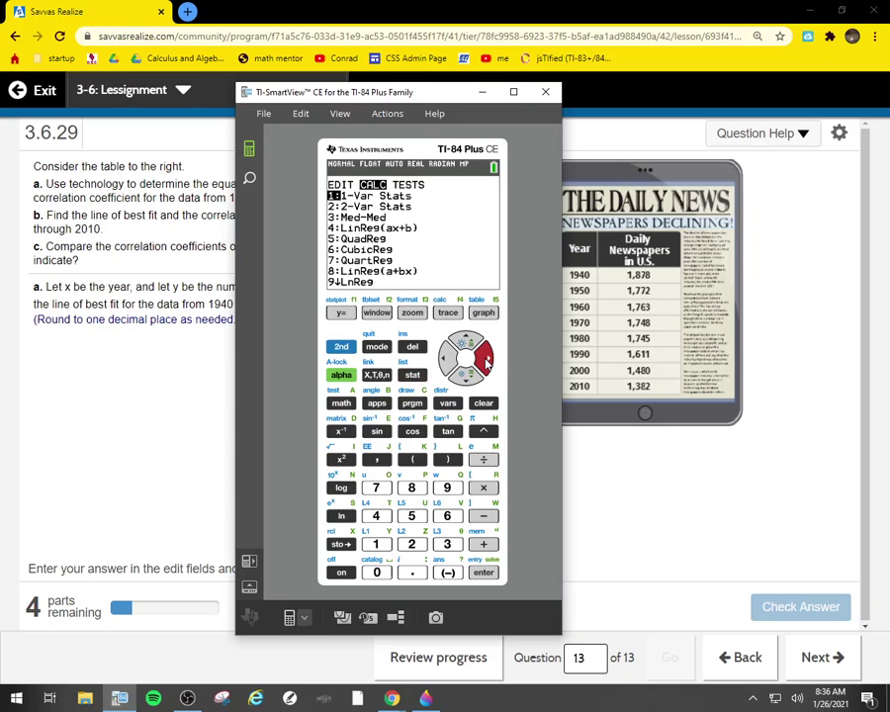
click(386, 516)
click(486, 574)
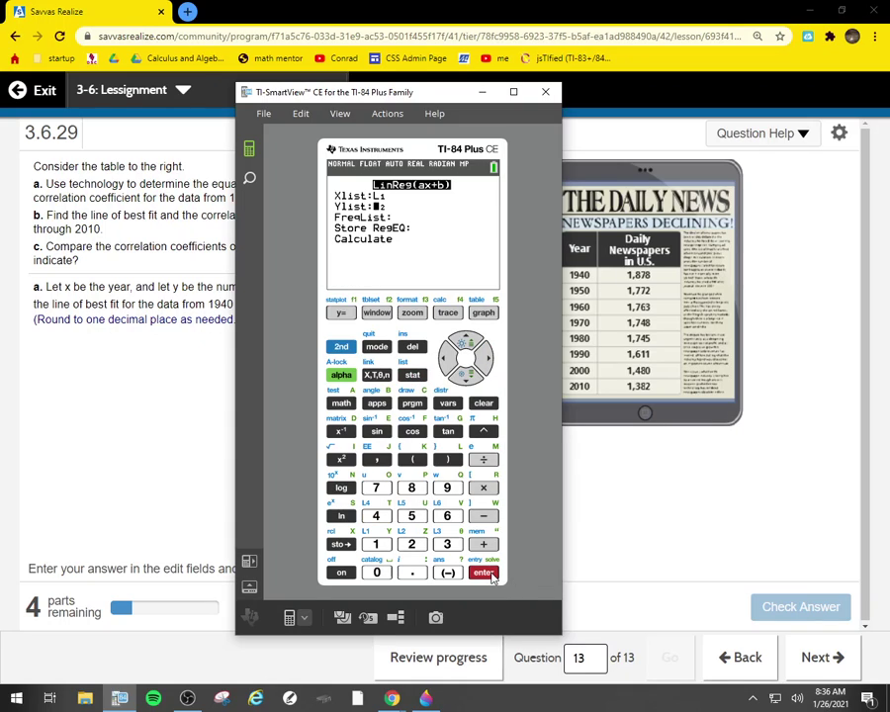
click(487, 574)
click(486, 574)
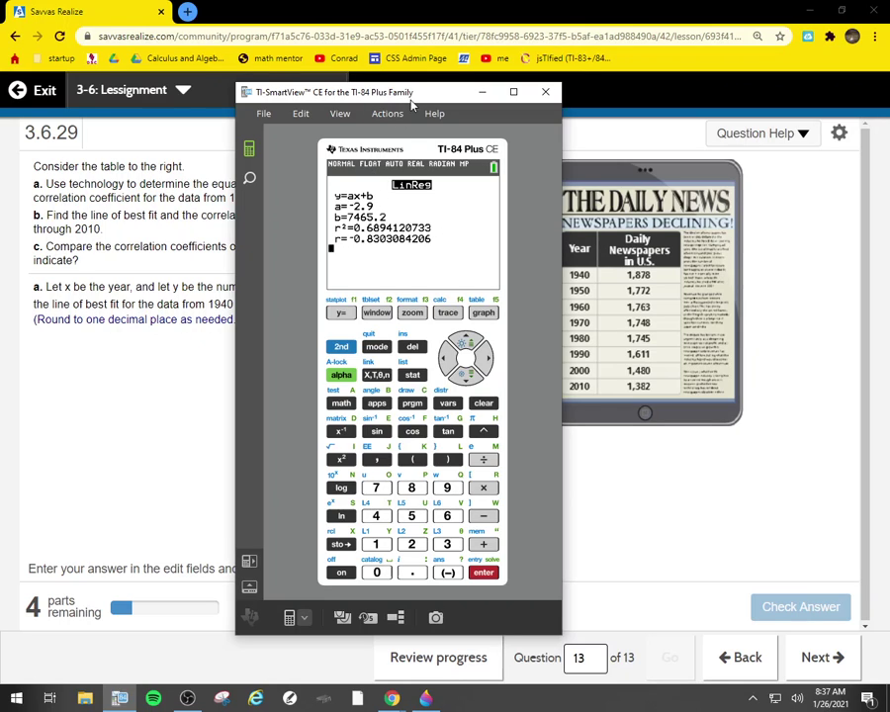
drag(381, 94, 720, 109)
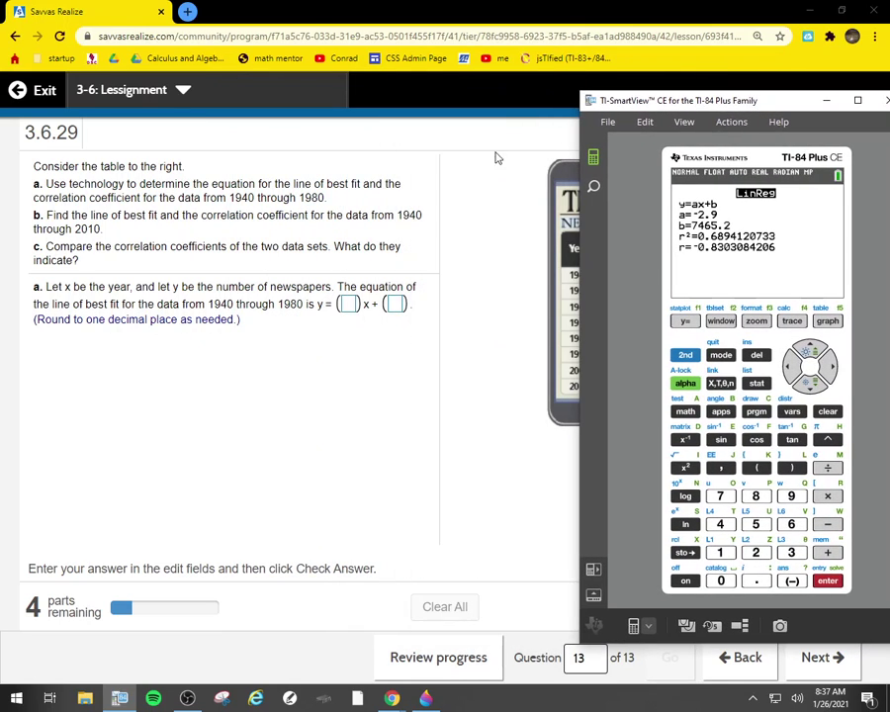
Step: Enter slope -2.9 and intercept 7465.2 for part a's line and check the answer
click(348, 305)
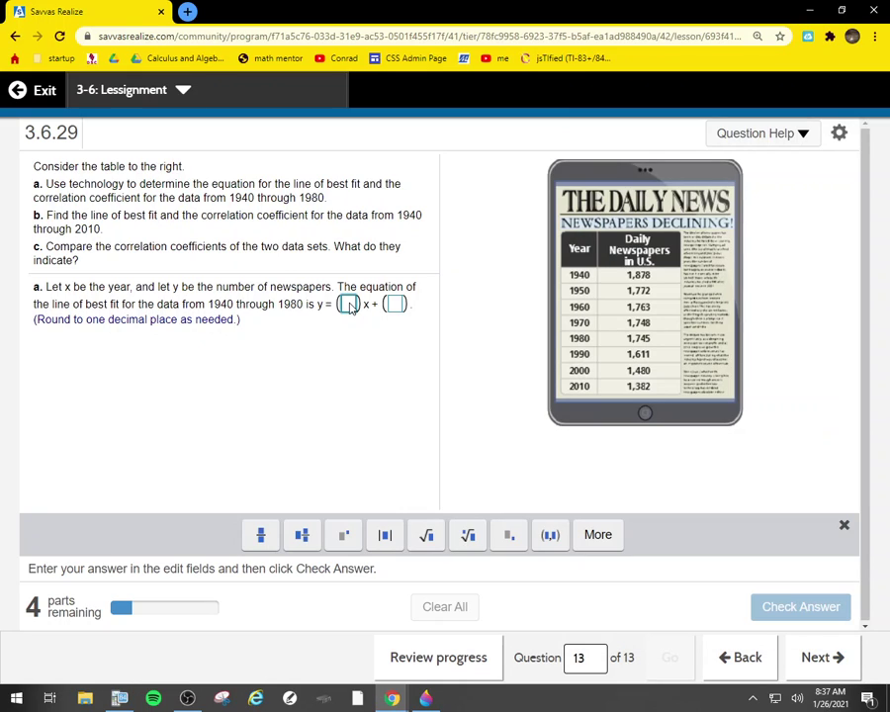
text(-.29)
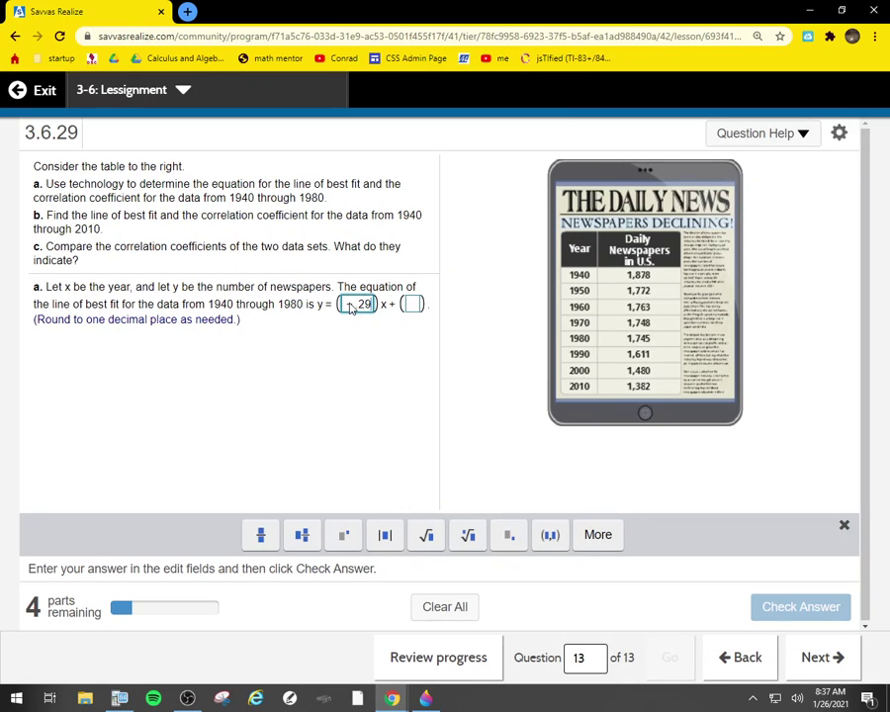
key(BackSpace)
key(BackSpace)
key(BackSpace)
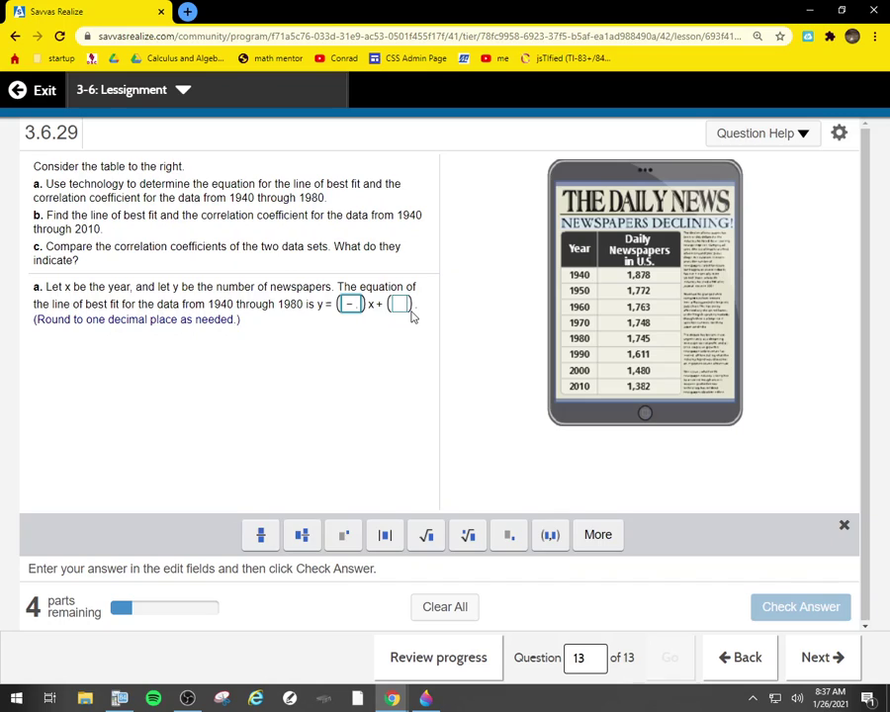
text(2.9)
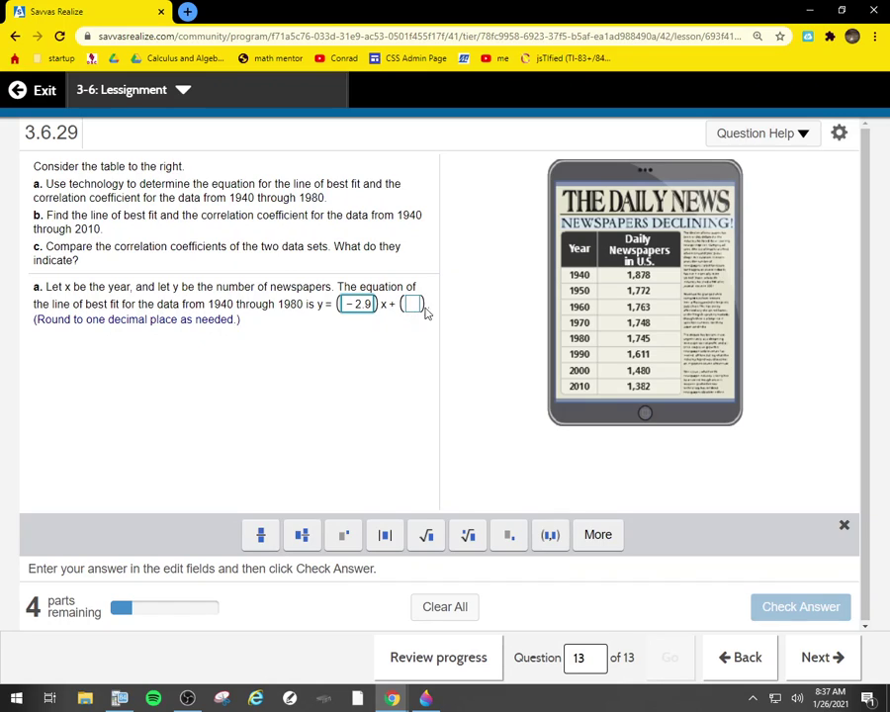
click(413, 305)
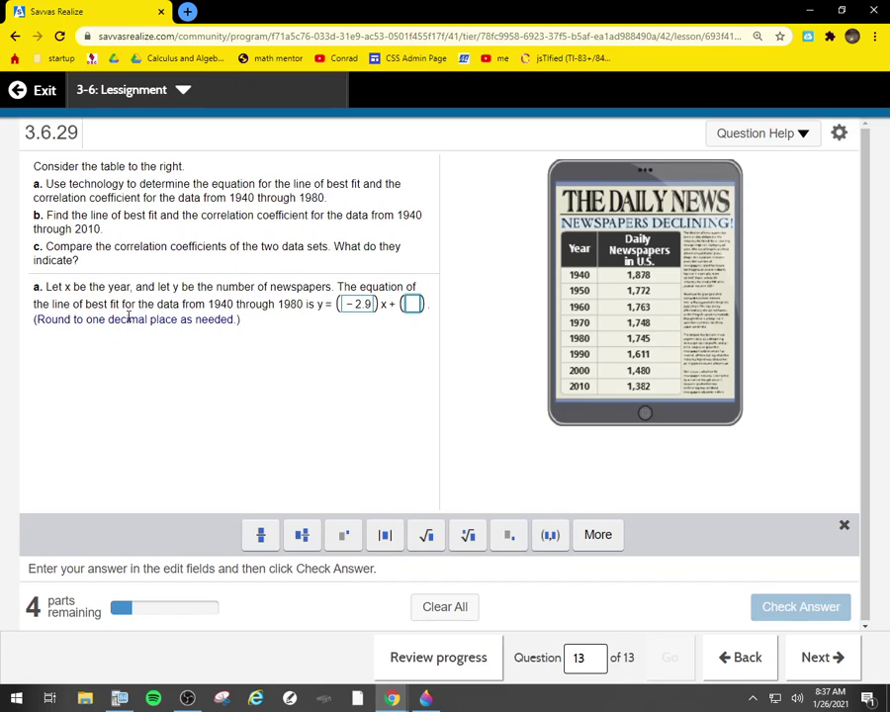
click(119, 698)
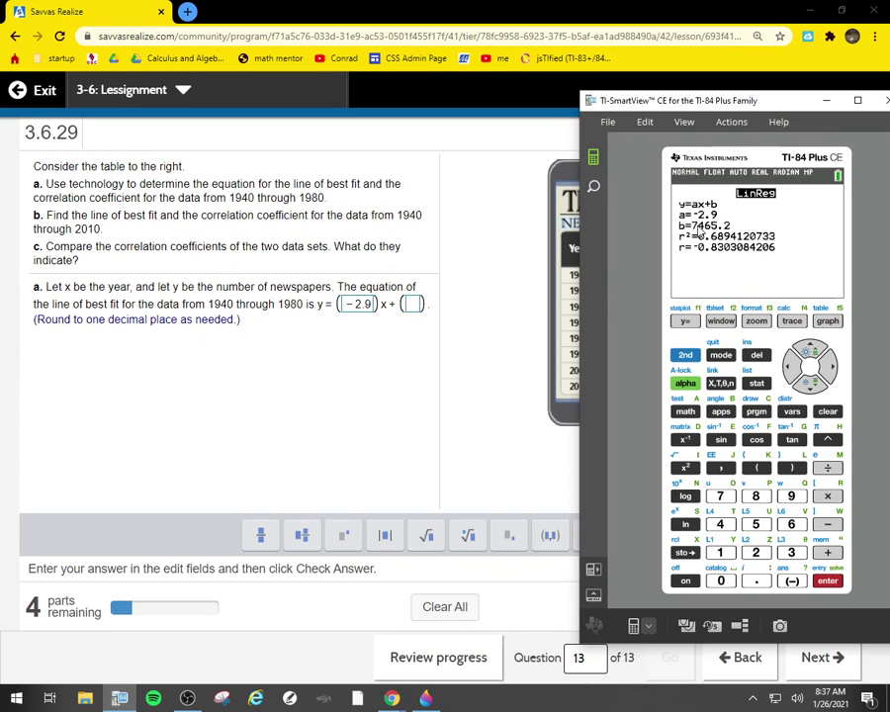
click(411, 304)
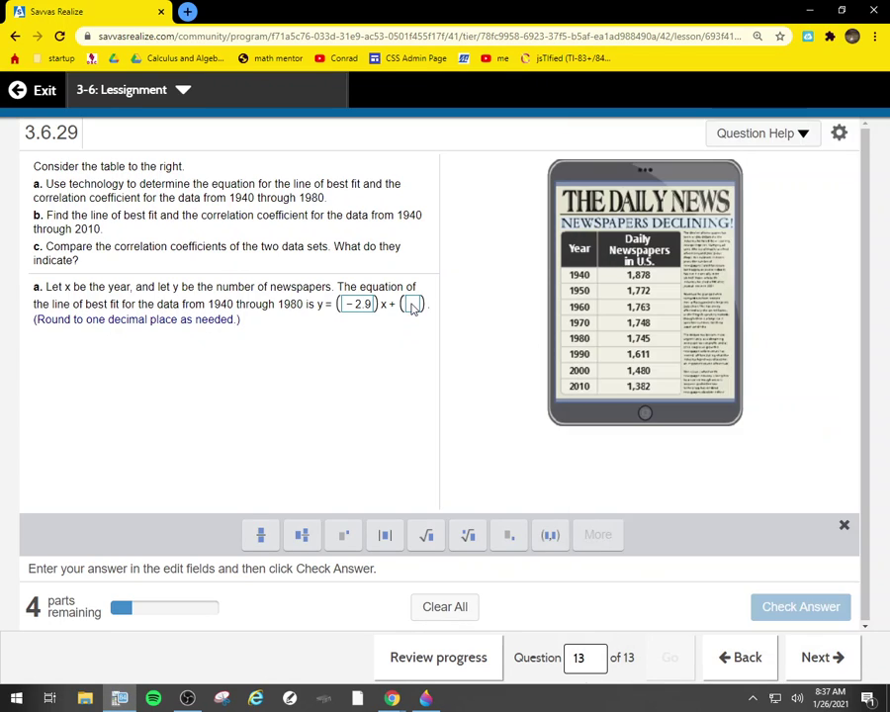
text(7)
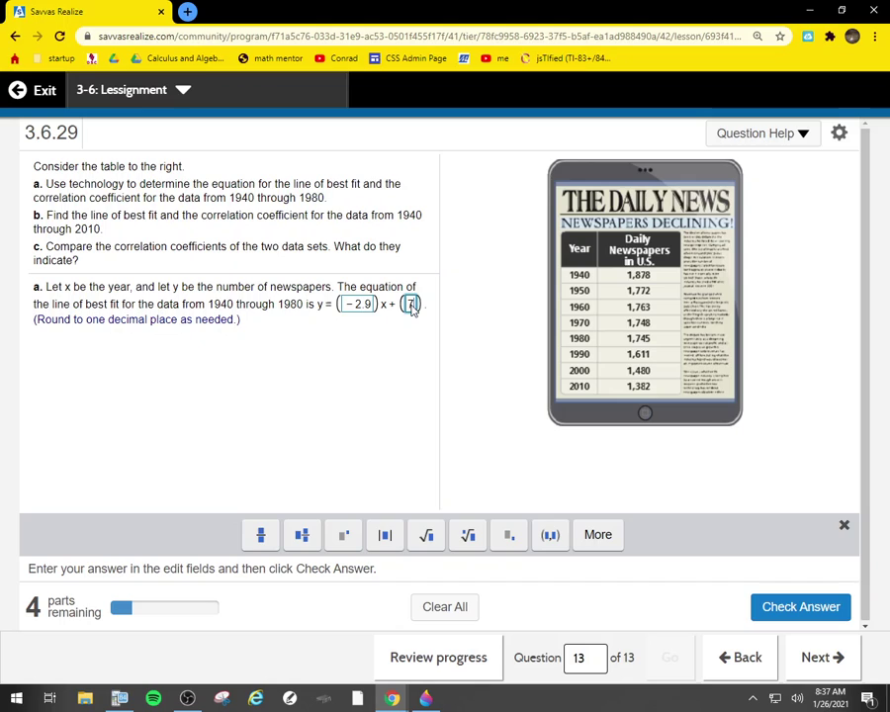
text(465.2)
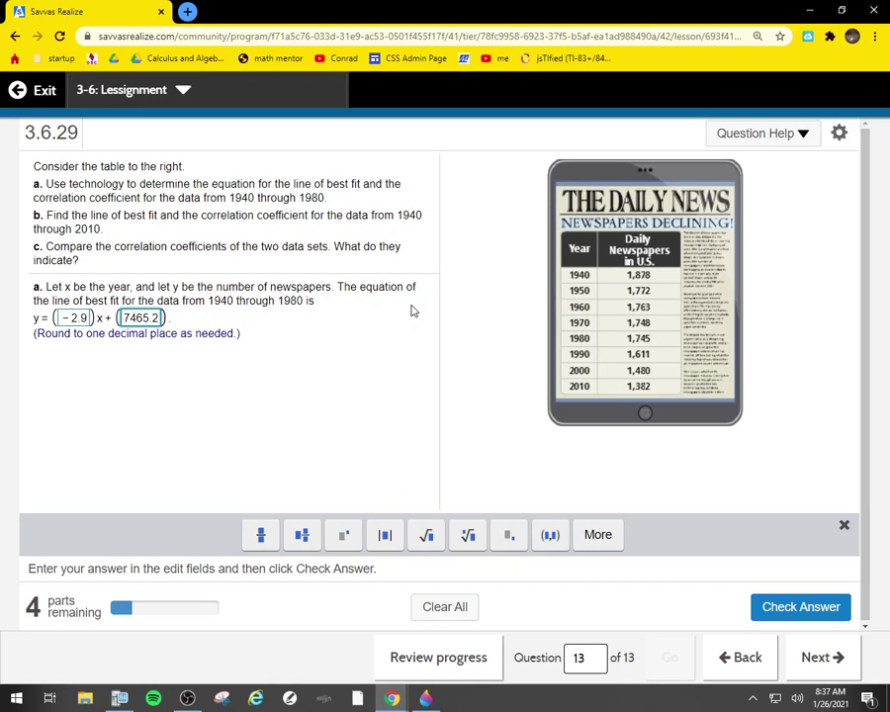
click(809, 608)
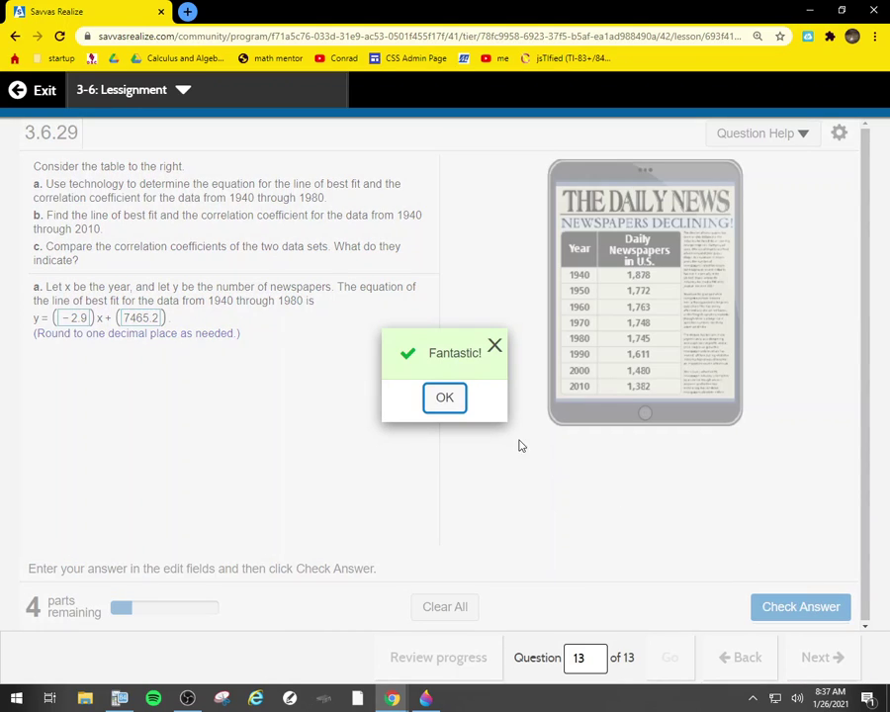
Step: Enter -.83 as the 1940–1980 correlation coefficient and check it
click(442, 398)
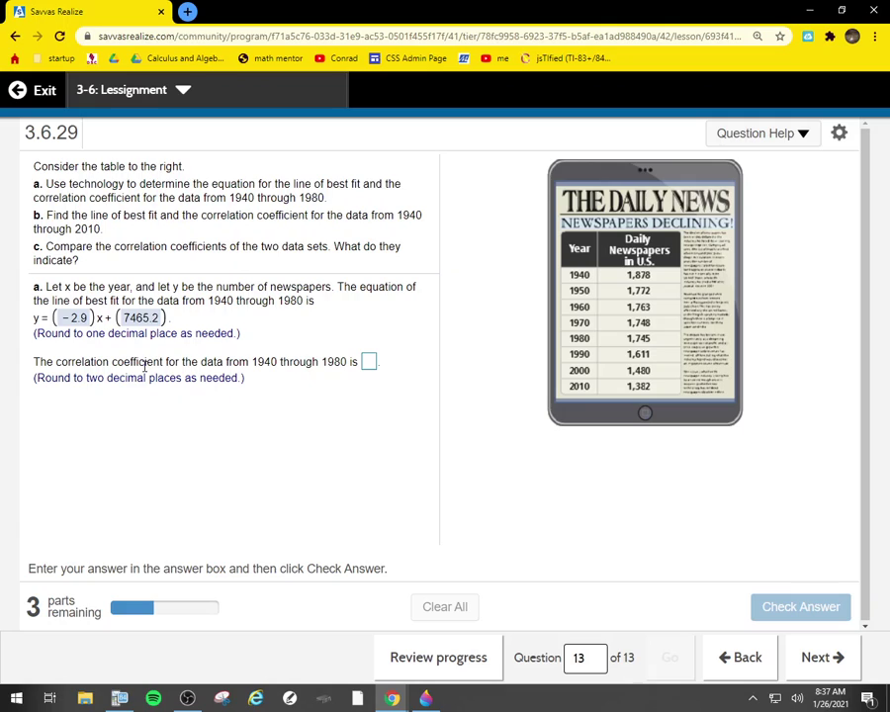
click(371, 363)
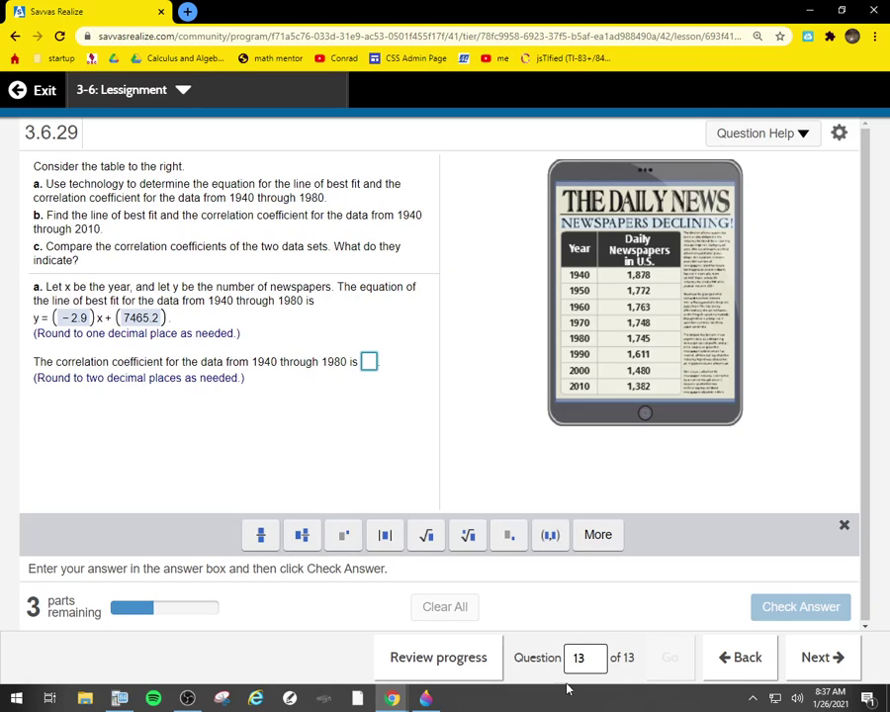
click(117, 699)
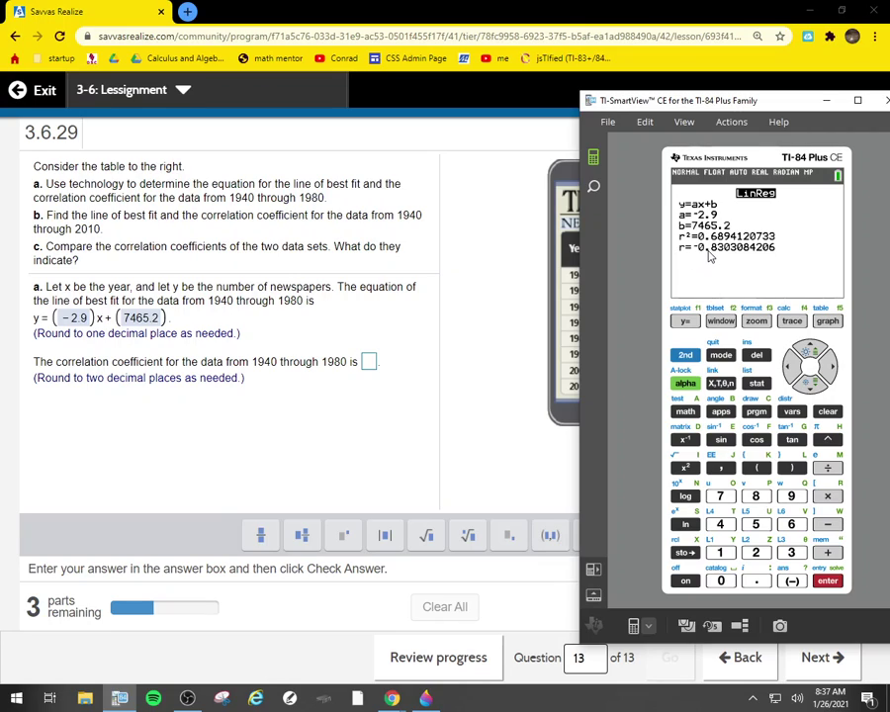
click(367, 363)
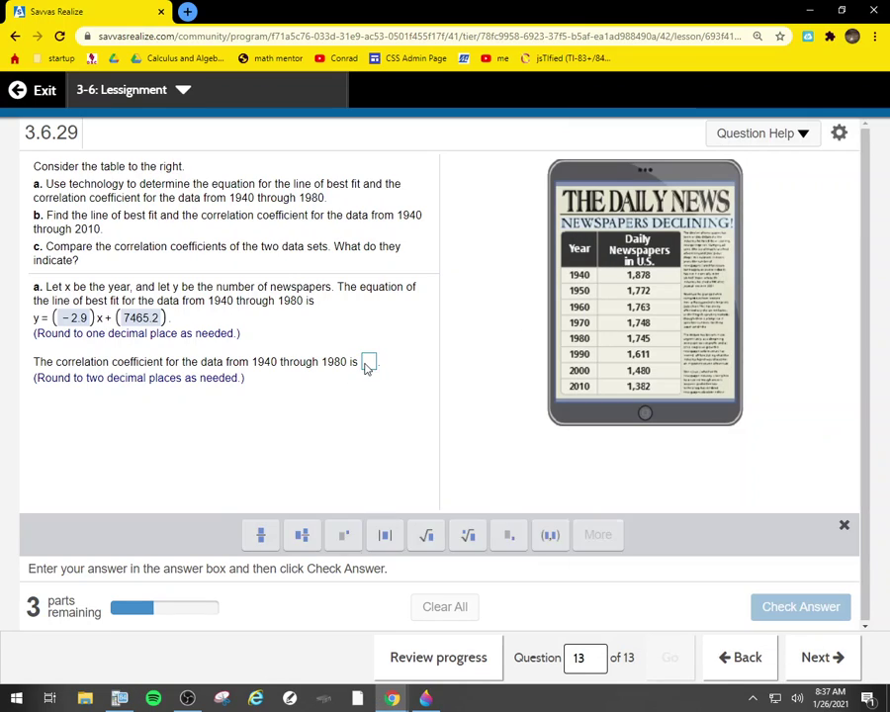
text(-.83)
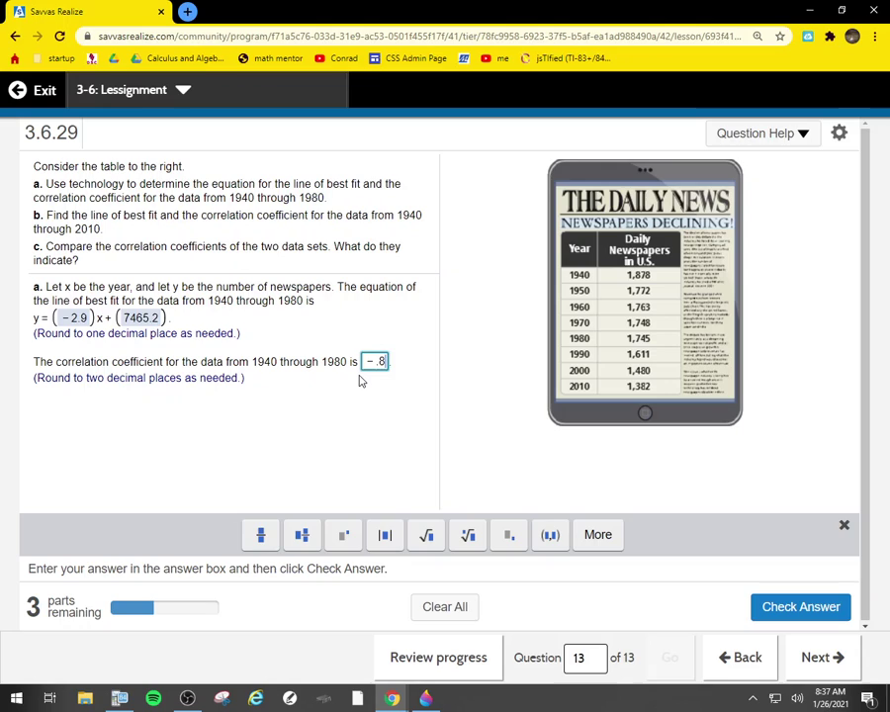
click(802, 608)
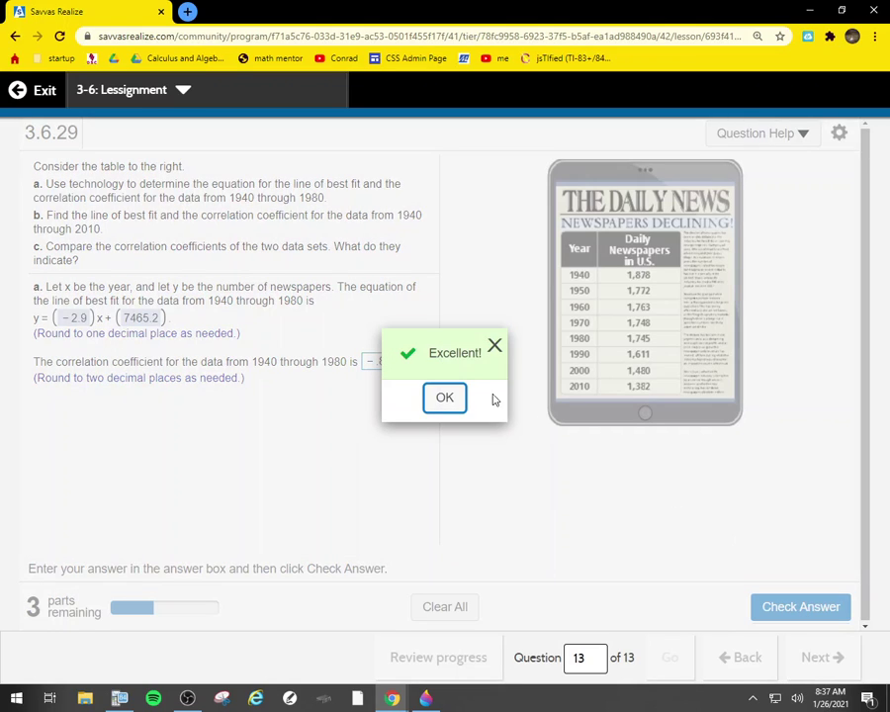
click(441, 395)
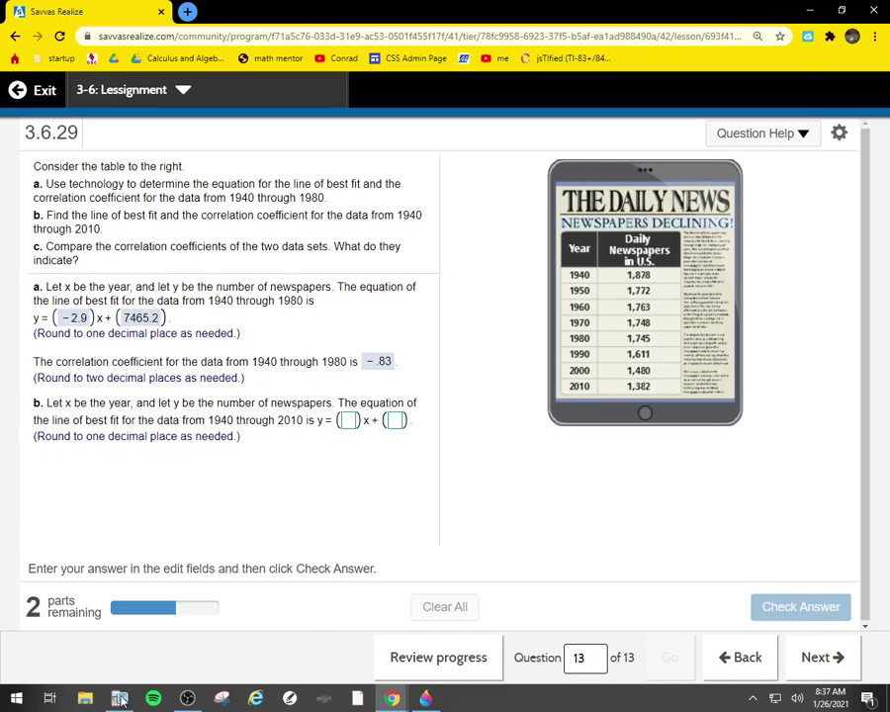
Step: Append the years 1990, 2000 and 2010 to L1
key(alt+Tab)
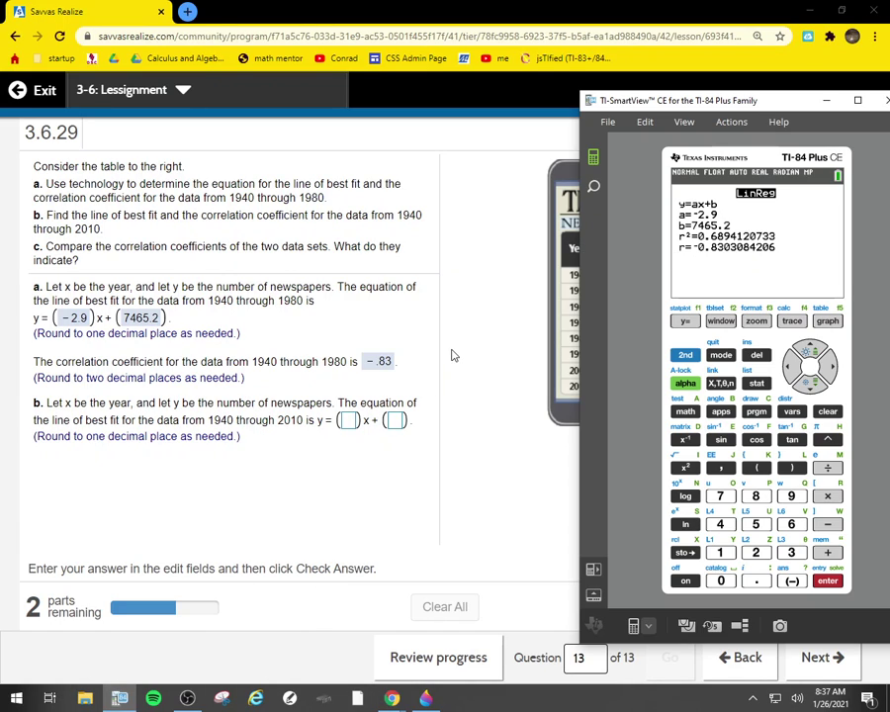
click(768, 384)
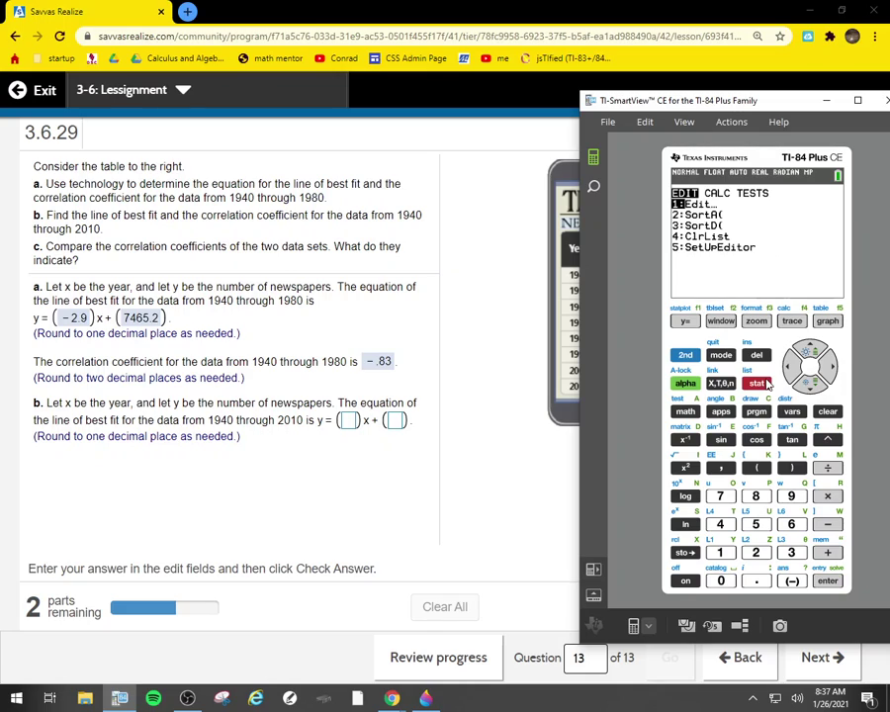
click(826, 584)
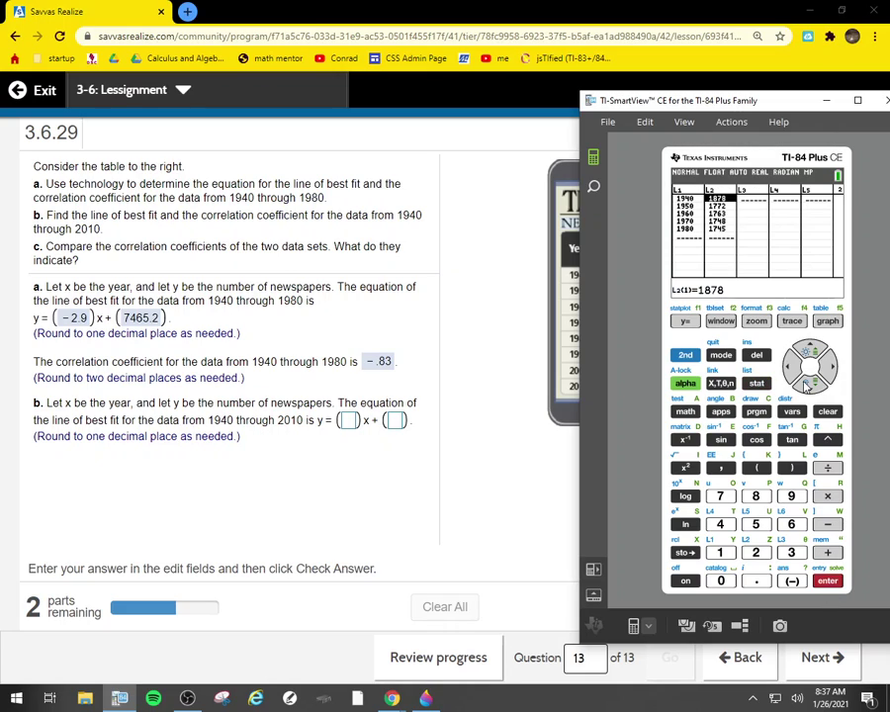
click(791, 367)
click(810, 385)
click(810, 385)
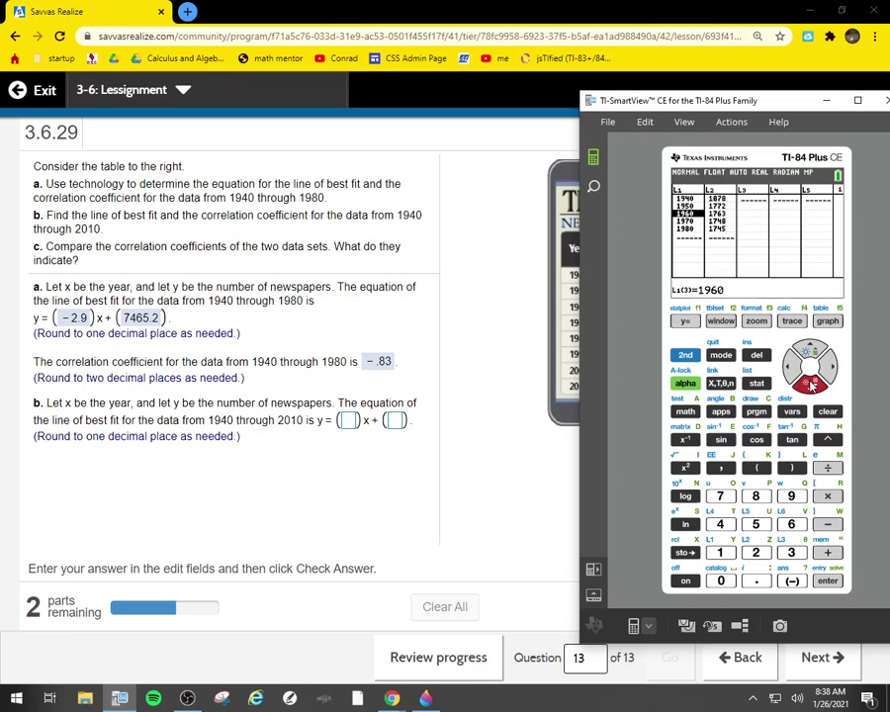
click(810, 384)
click(810, 384)
click(810, 384)
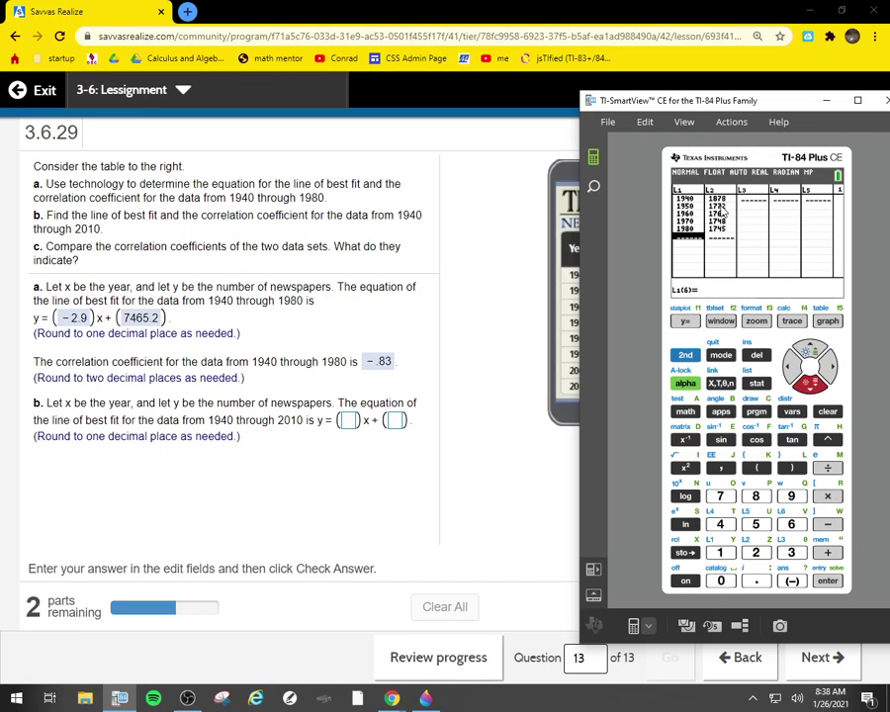
drag(777, 106, 422, 103)
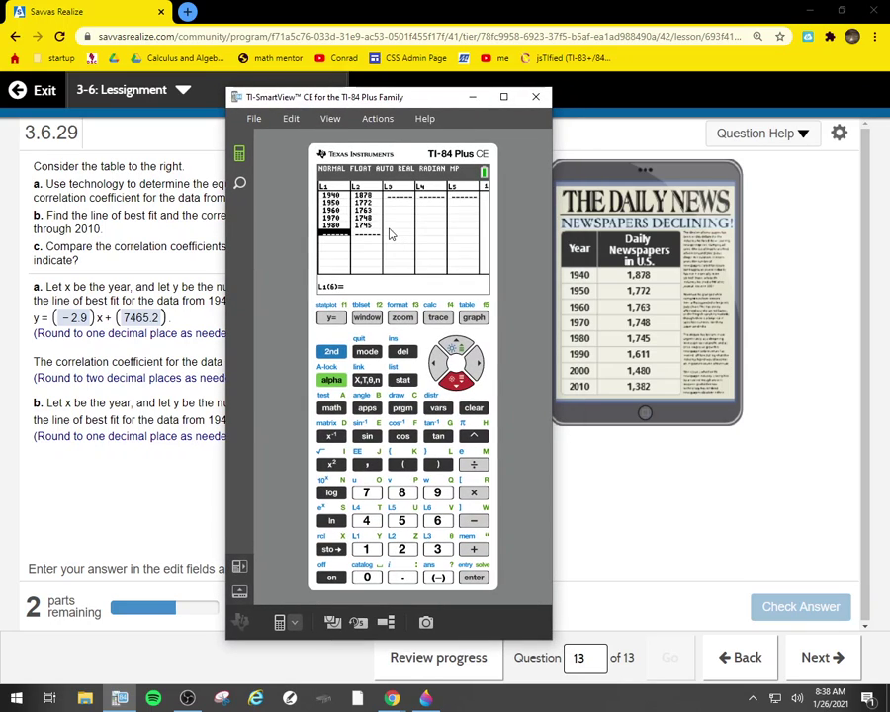
text(1990)
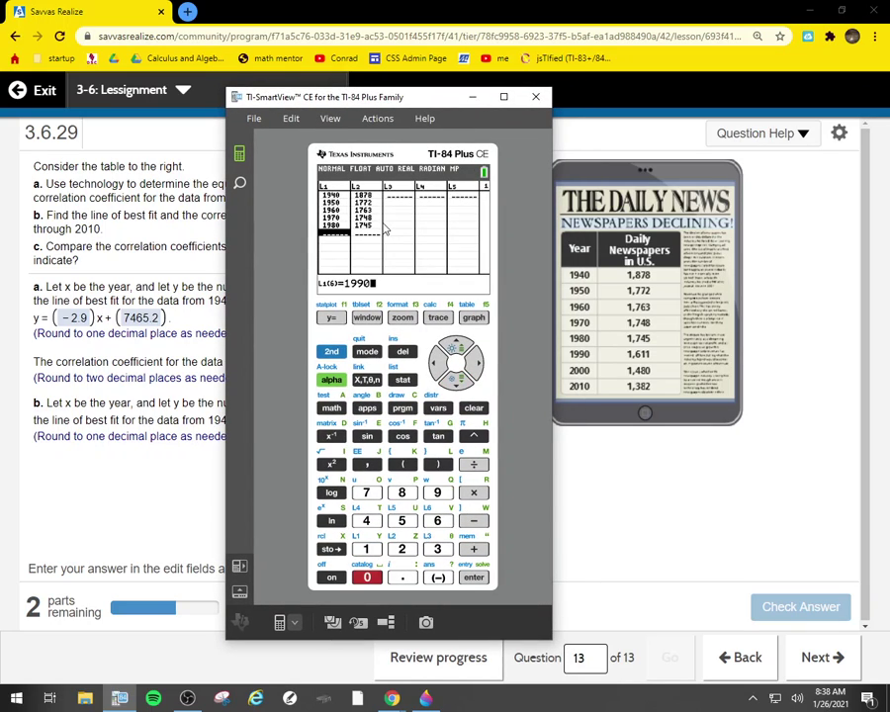
key(Return)
text(2000)
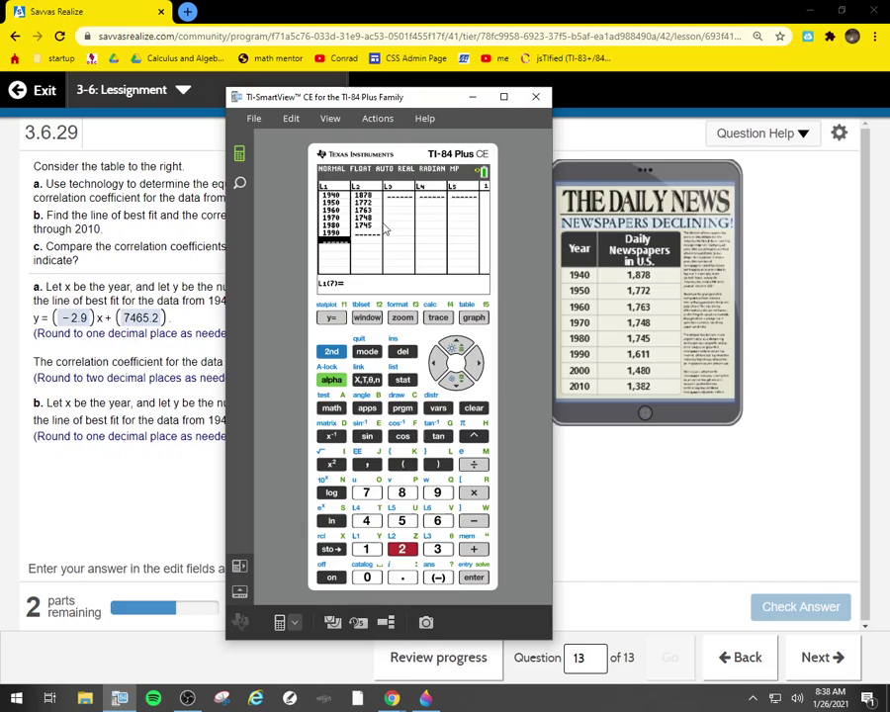
key(Return)
text(202)
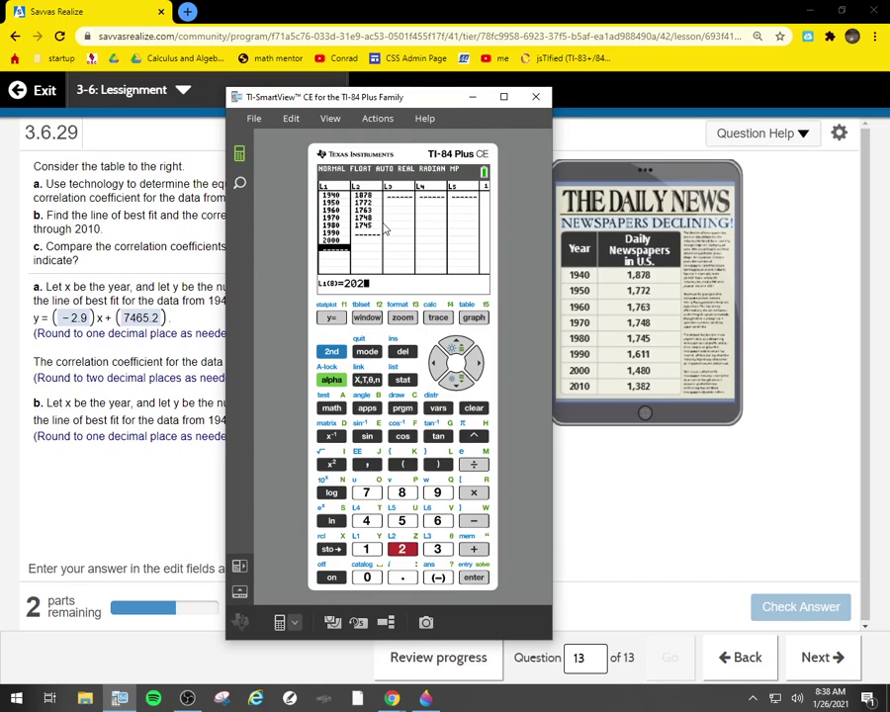
key(BackSpace)
key(BackSpace)
key(BackSpace)
text(1)
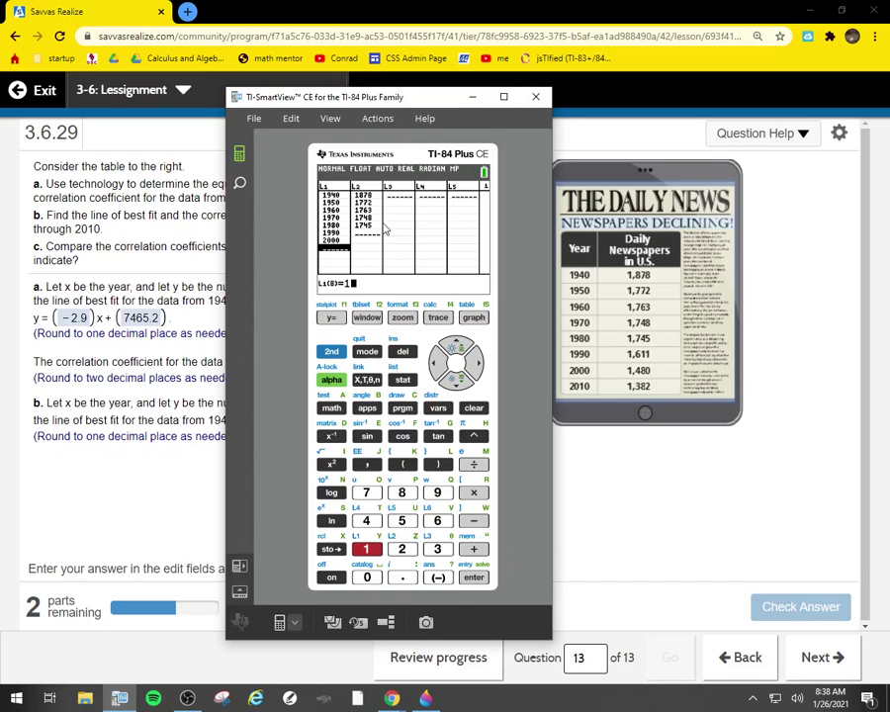
key(BackSpace)
text(2010)
key(Return)
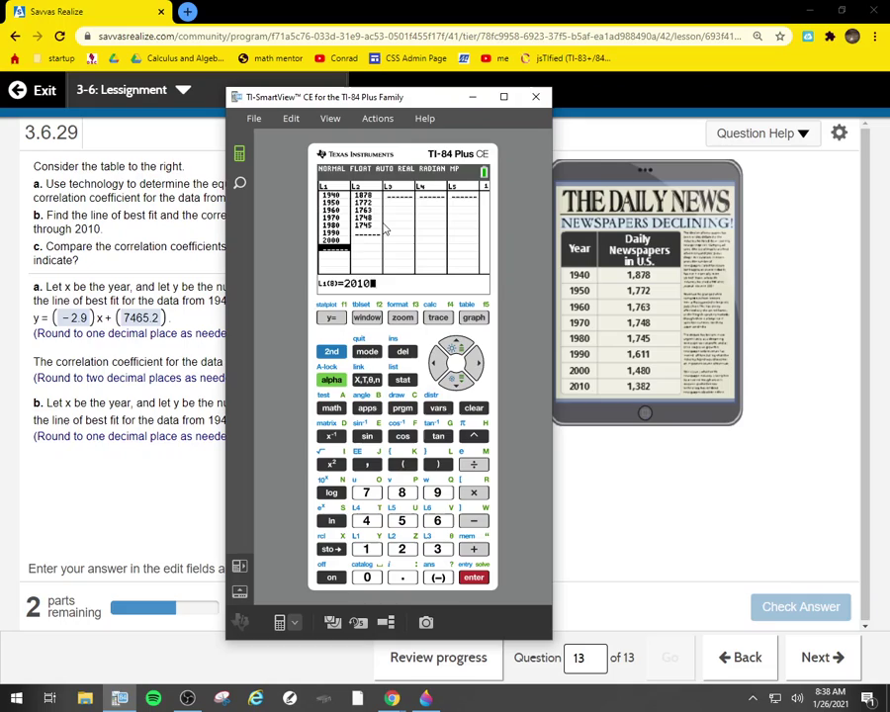
Step: Append the counts 1611, 1480 and 1382 to L2
key(Right)
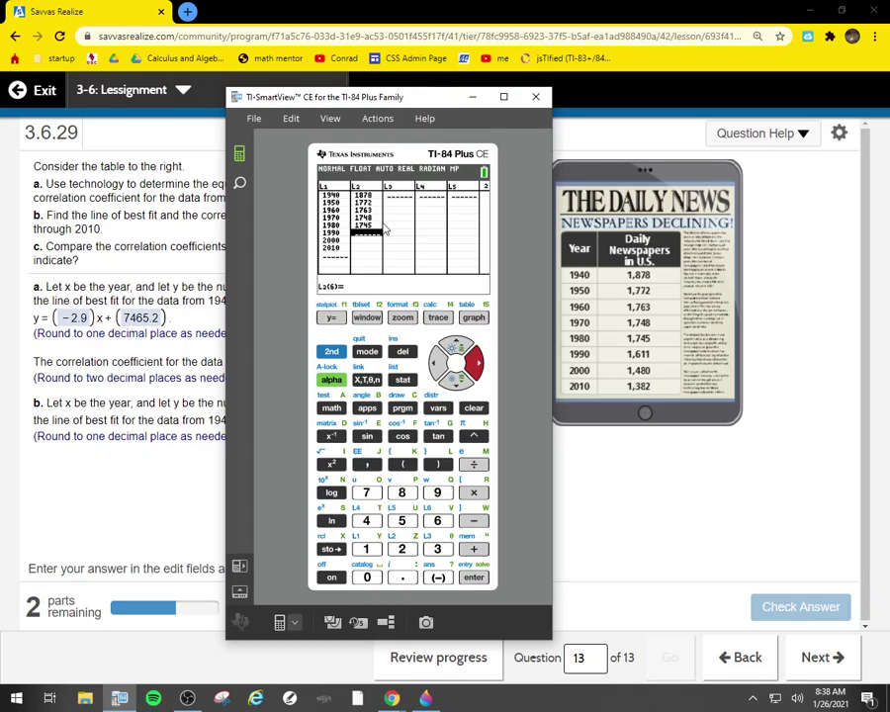
text(1611)
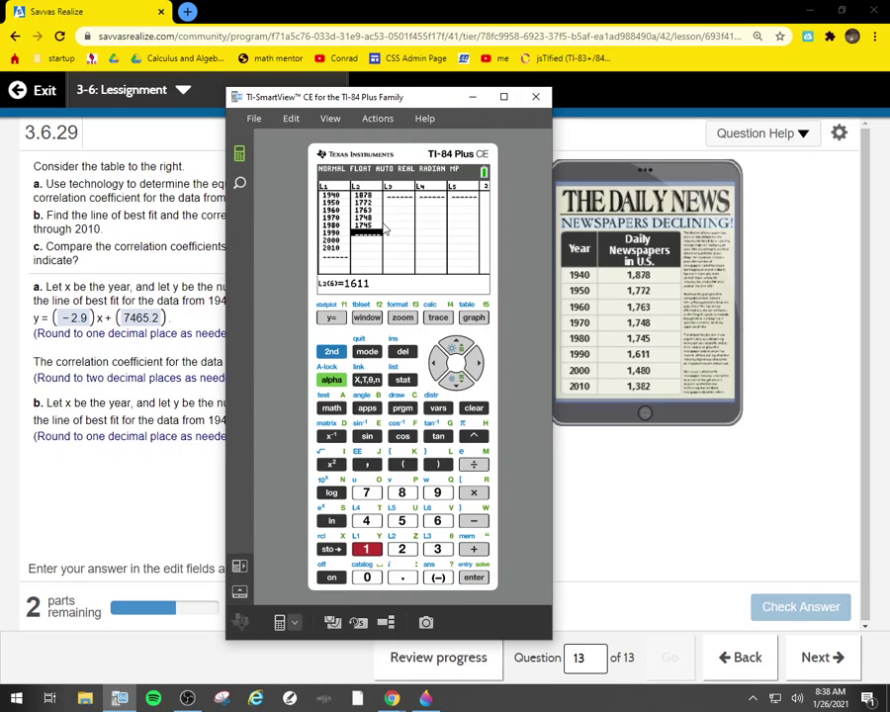
key(Return)
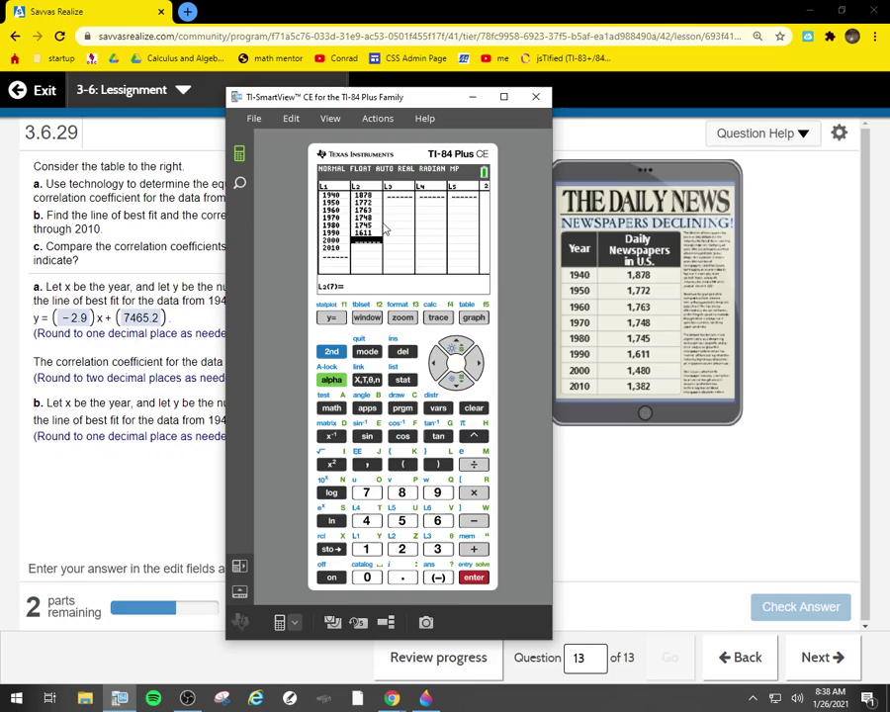
text(1480)
key(Return)
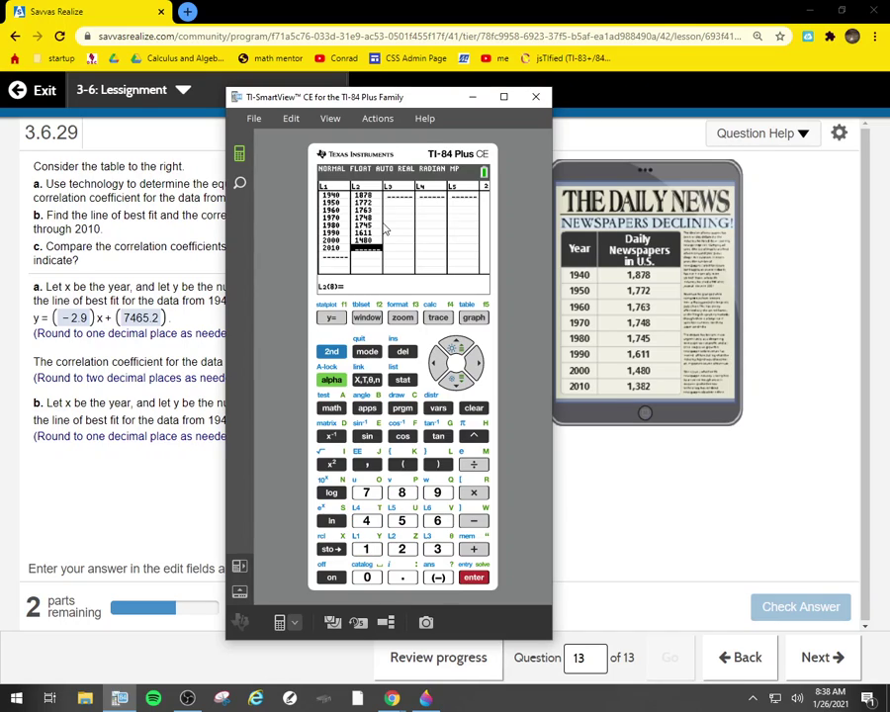
text(1382)
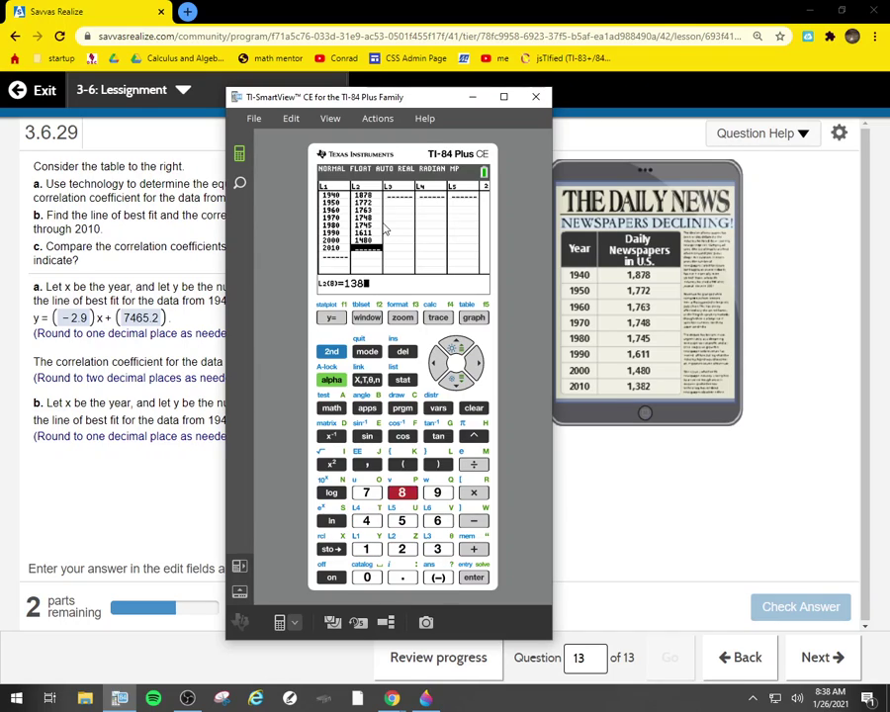
key(Return)
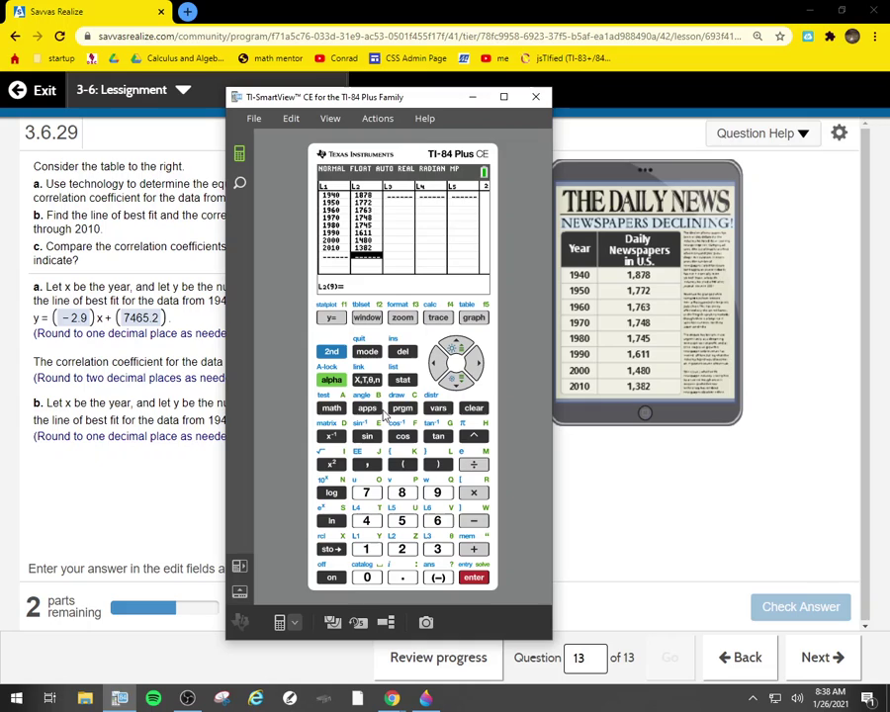
Step: Run LinReg(ax+b) on the 1940–2010 data, getting a = -6.42, b = 14347.64
click(403, 380)
key(Right)
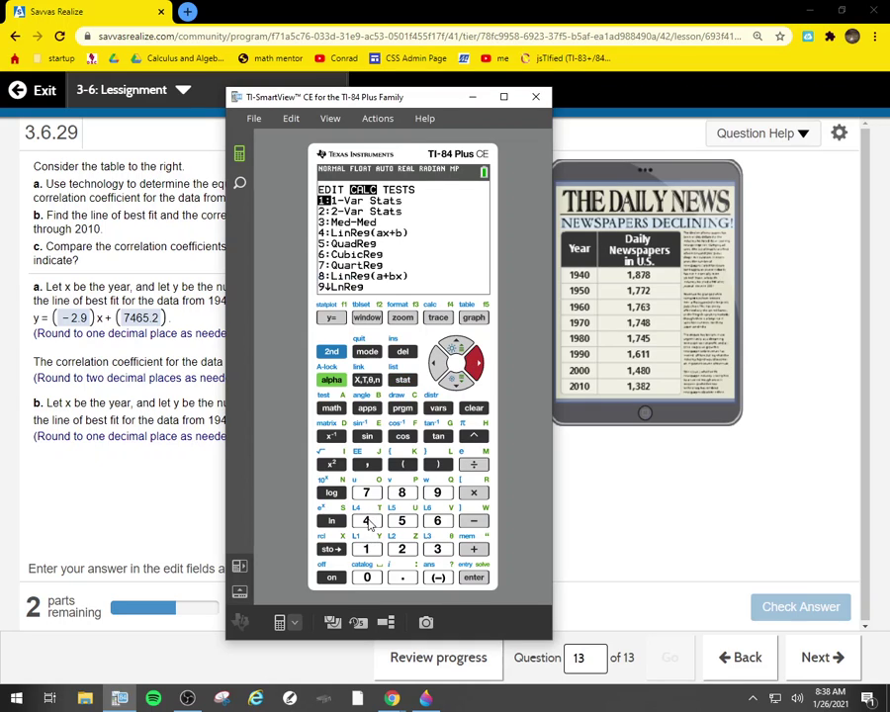
click(367, 522)
click(473, 578)
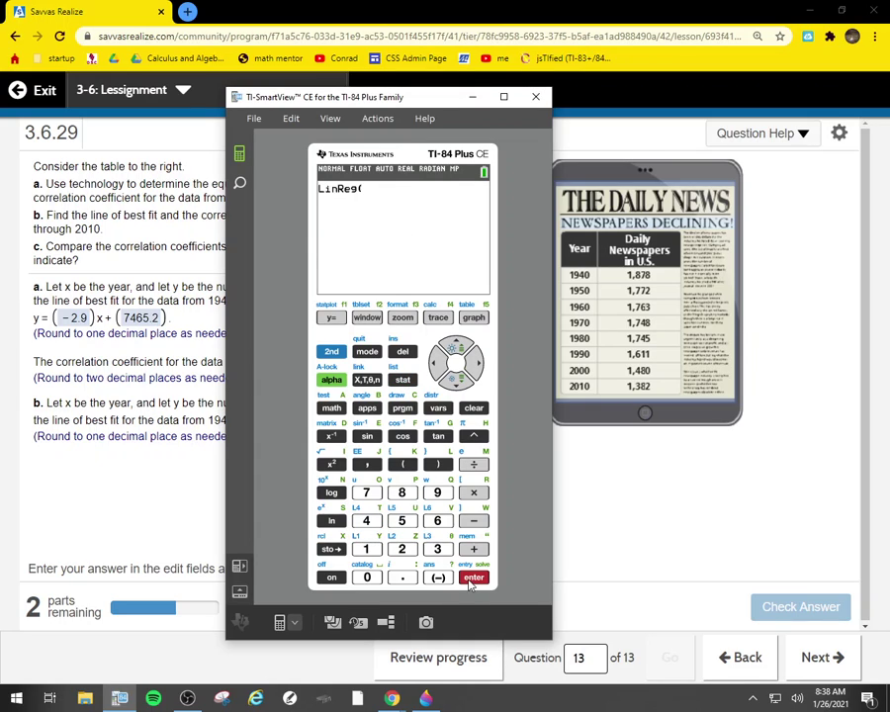
click(473, 578)
Step: Enter slope -6.4 and intercept 14347.6 for part b's 1940–2010 line
drag(415, 101, 732, 94)
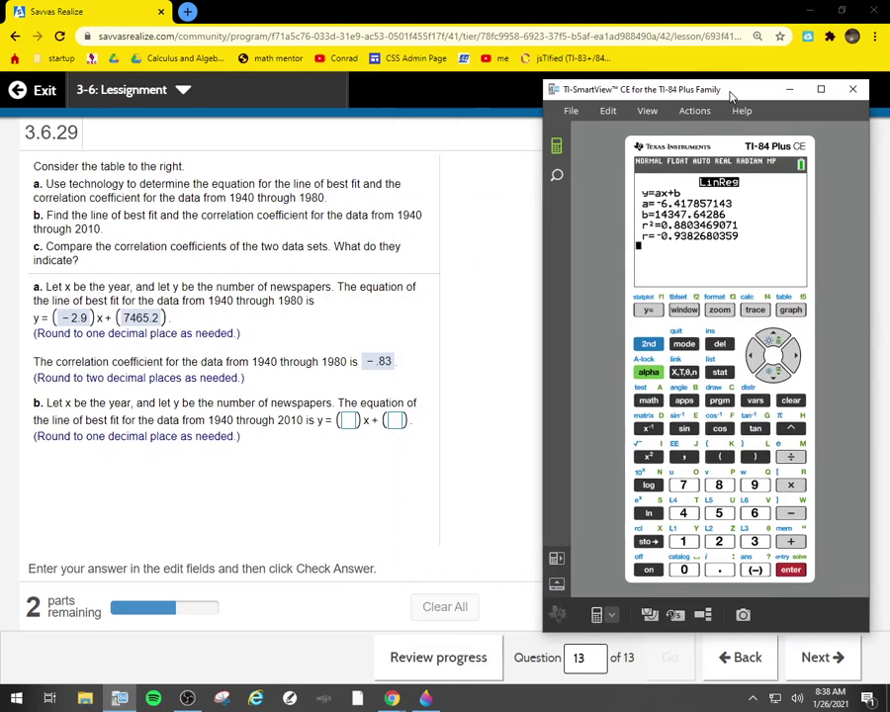
click(347, 421)
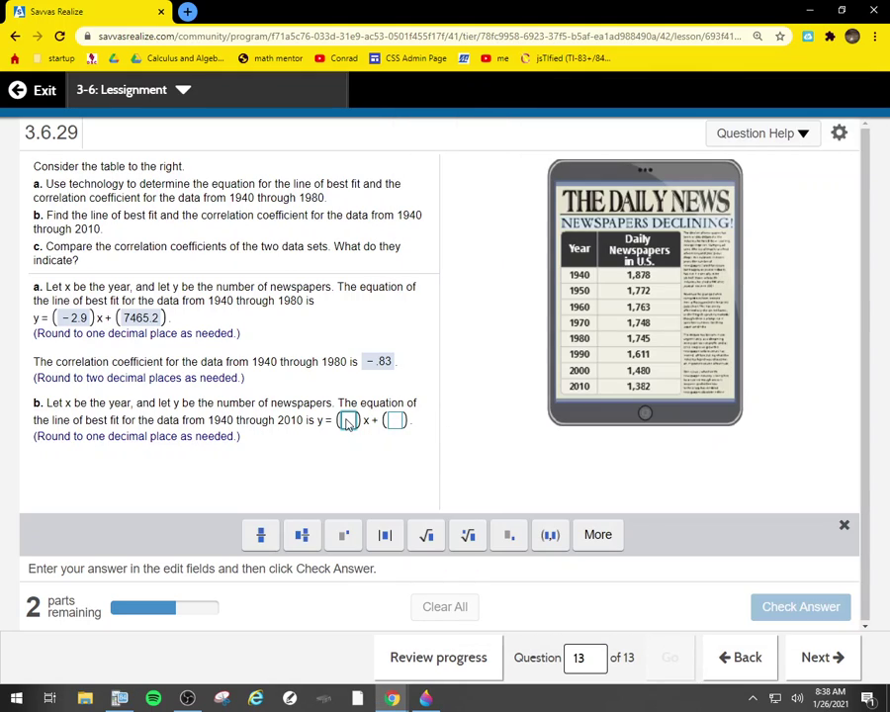
text(-6.4)
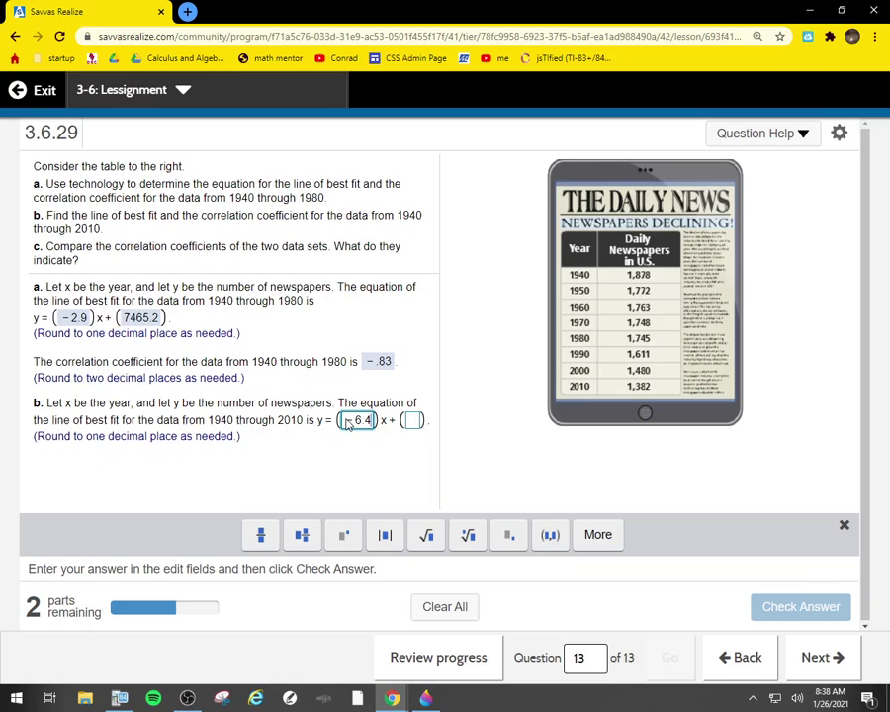
key(Tab)
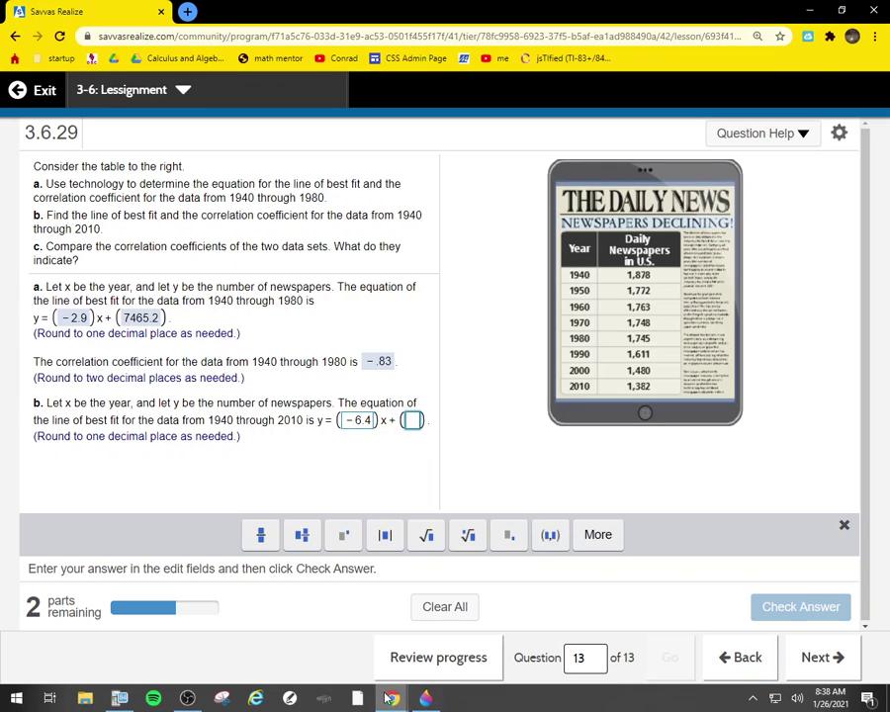
click(425, 700)
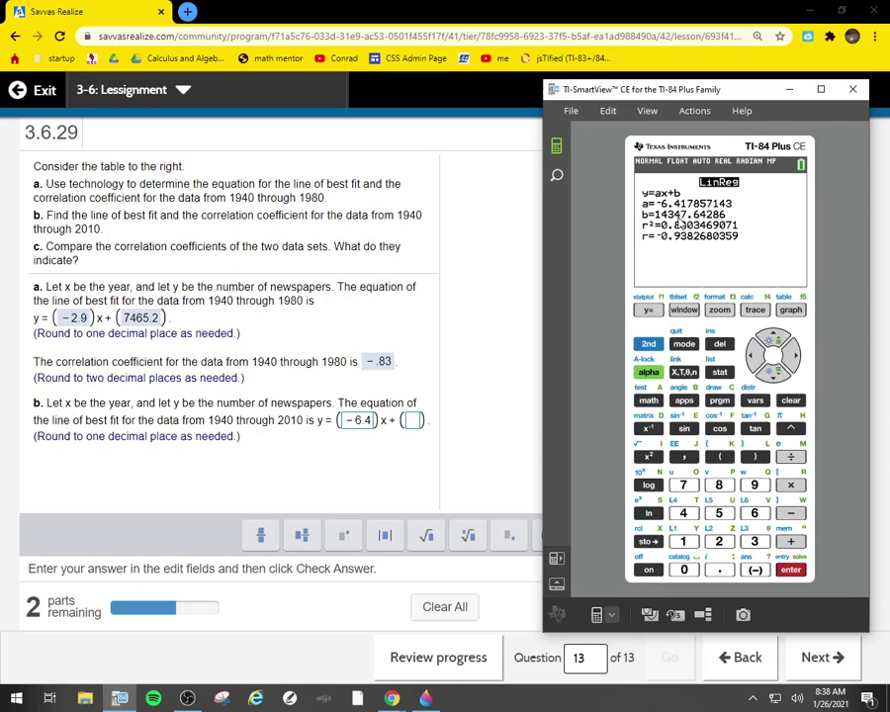
click(411, 421)
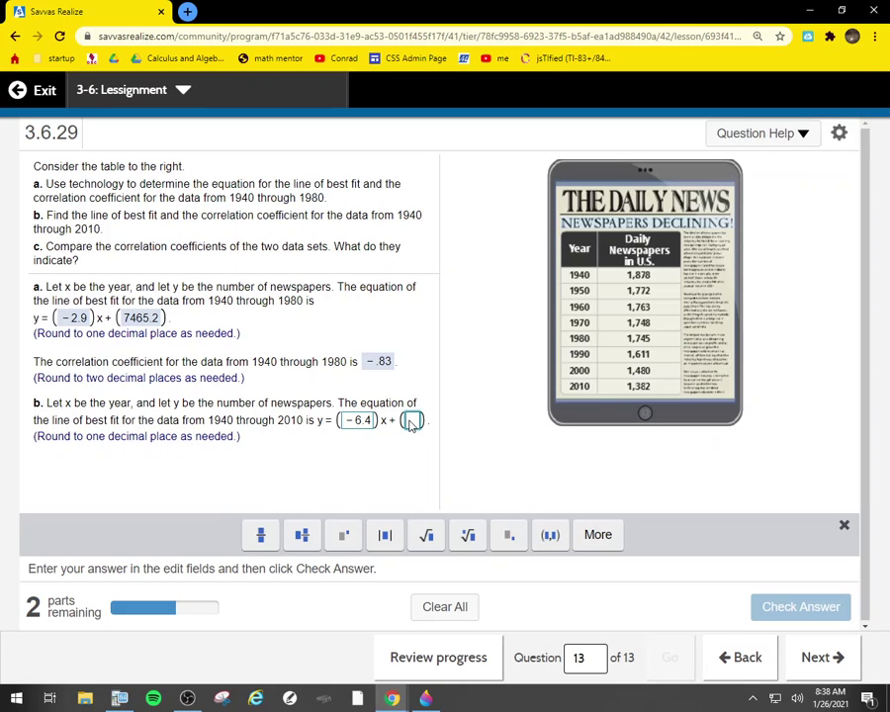
text(14347.6)
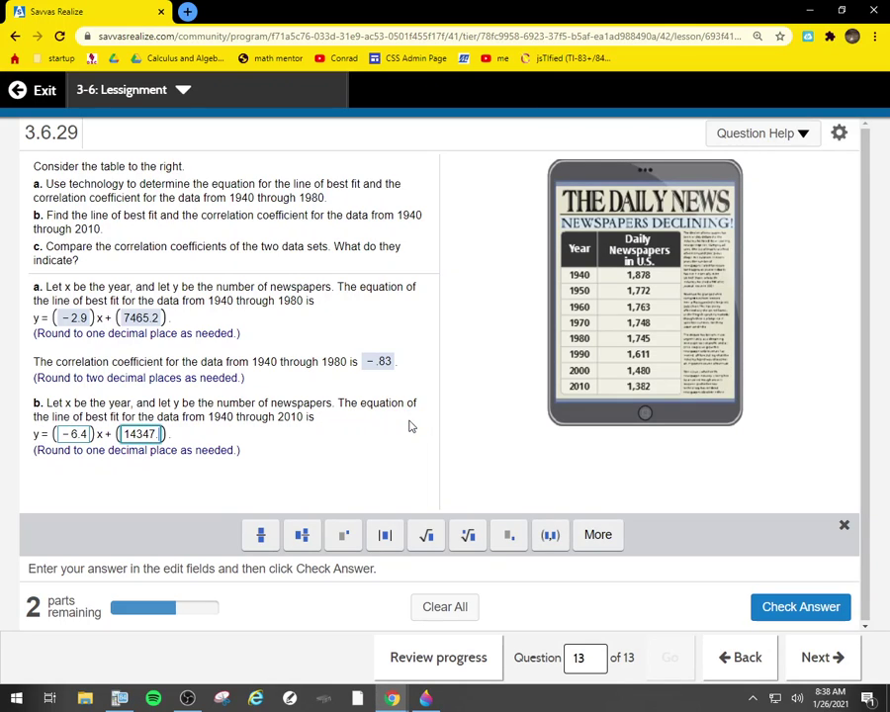
click(119, 698)
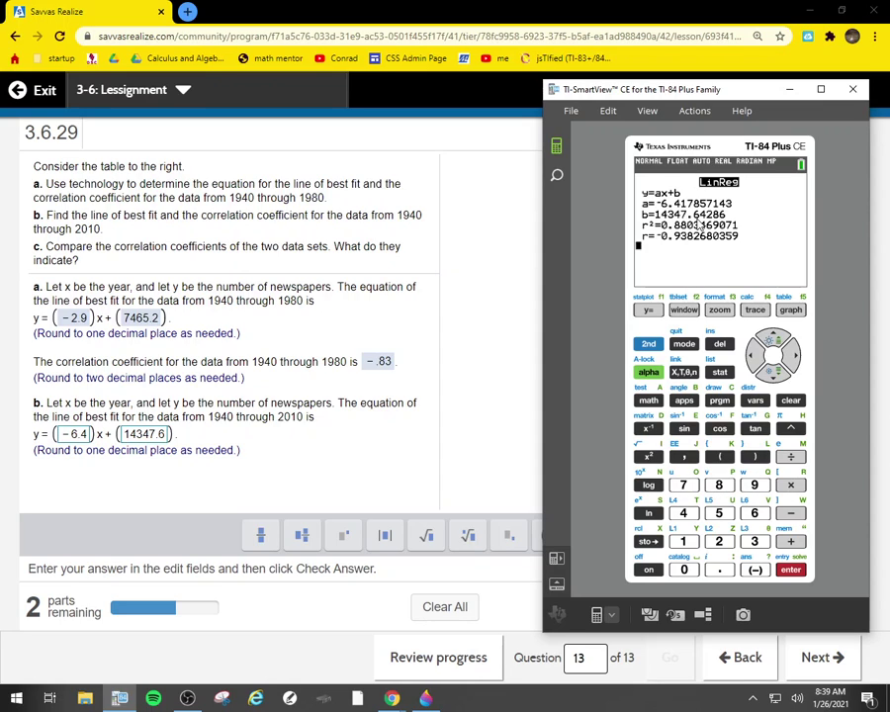
click(472, 458)
Step: Submit part b's line, then enter -.93 as the 1940–2010 correlation coefficient and check it
click(772, 605)
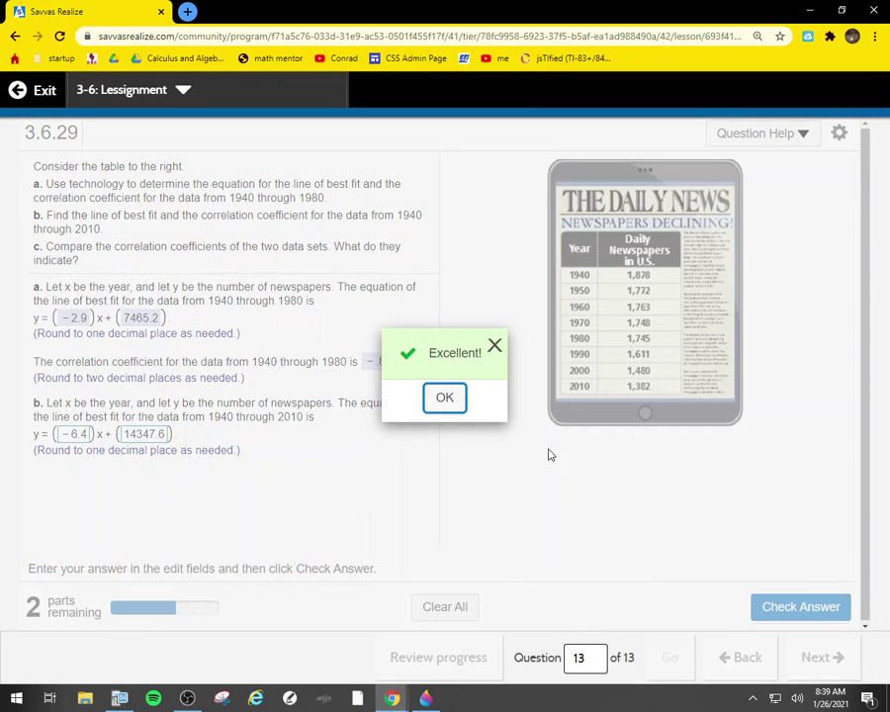
click(440, 398)
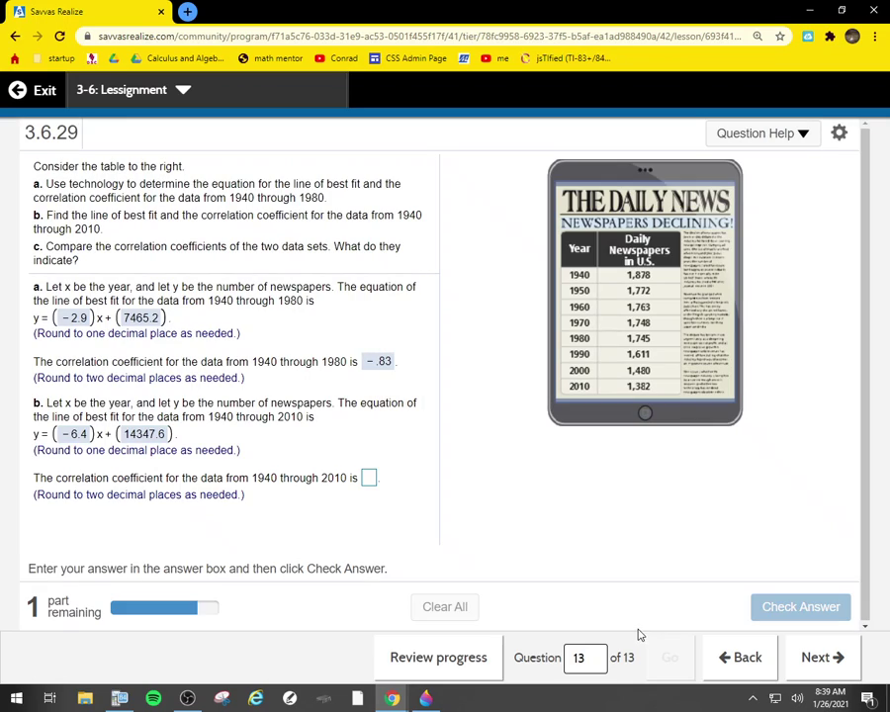
click(370, 481)
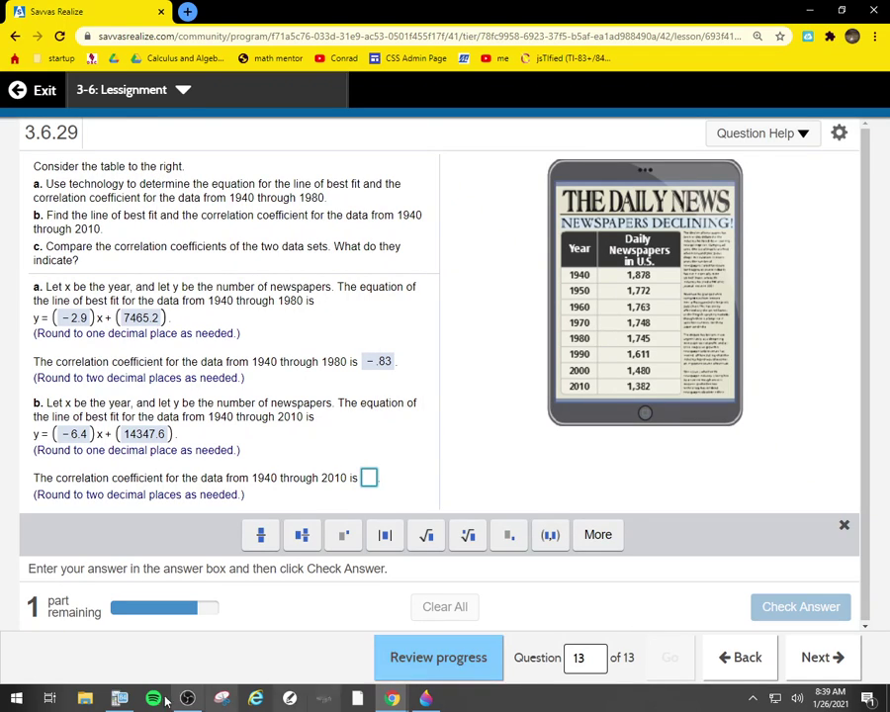
click(120, 698)
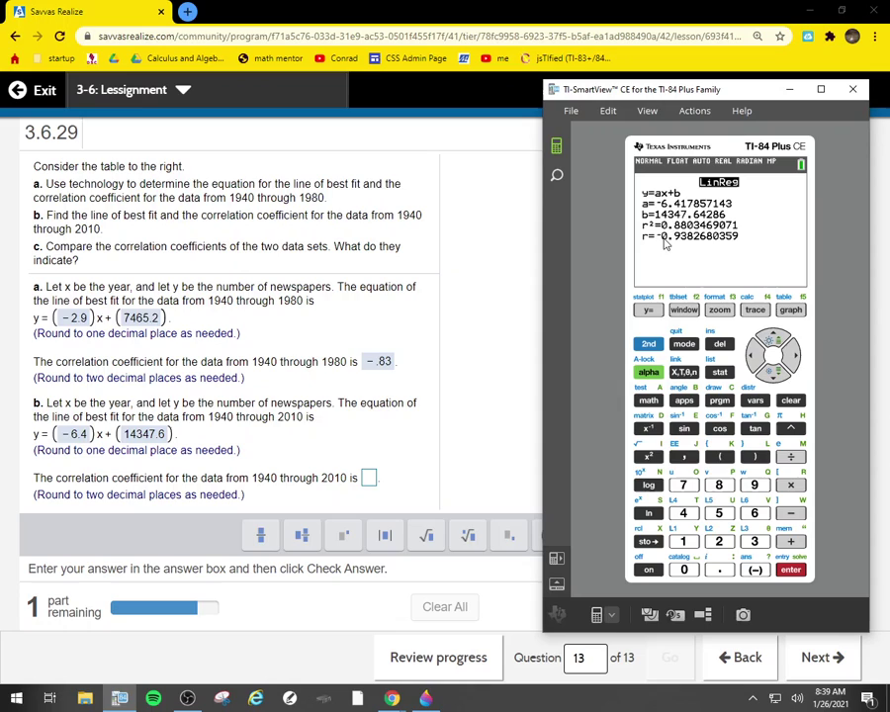
click(368, 478)
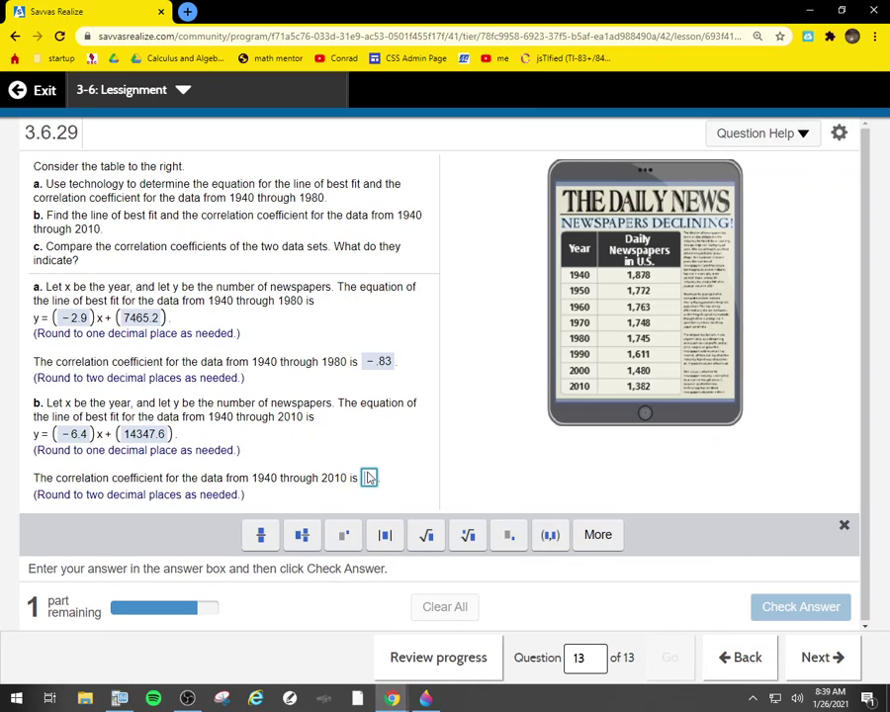
text(-.93)
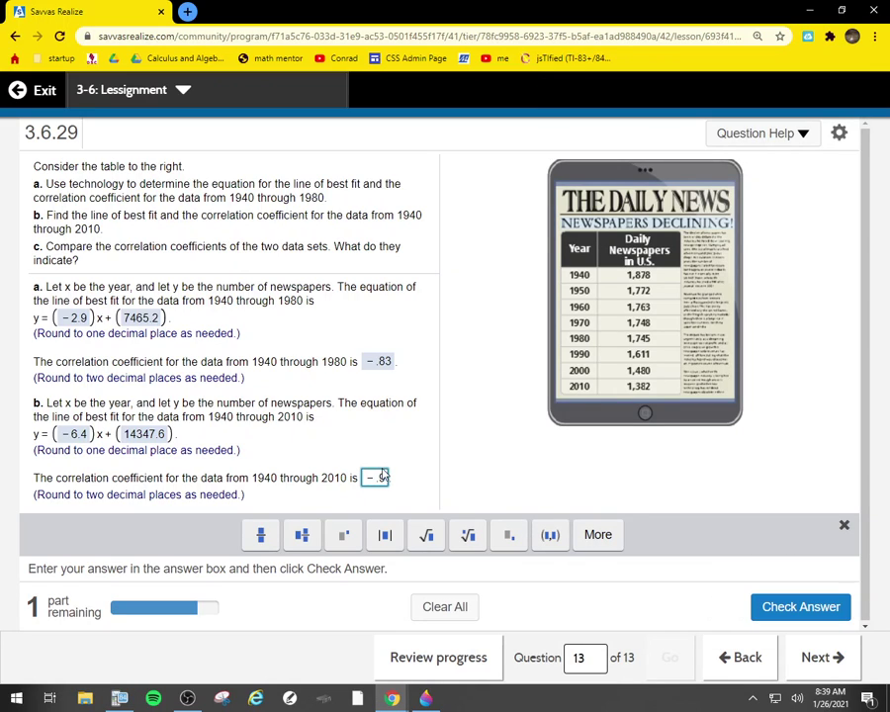
click(804, 608)
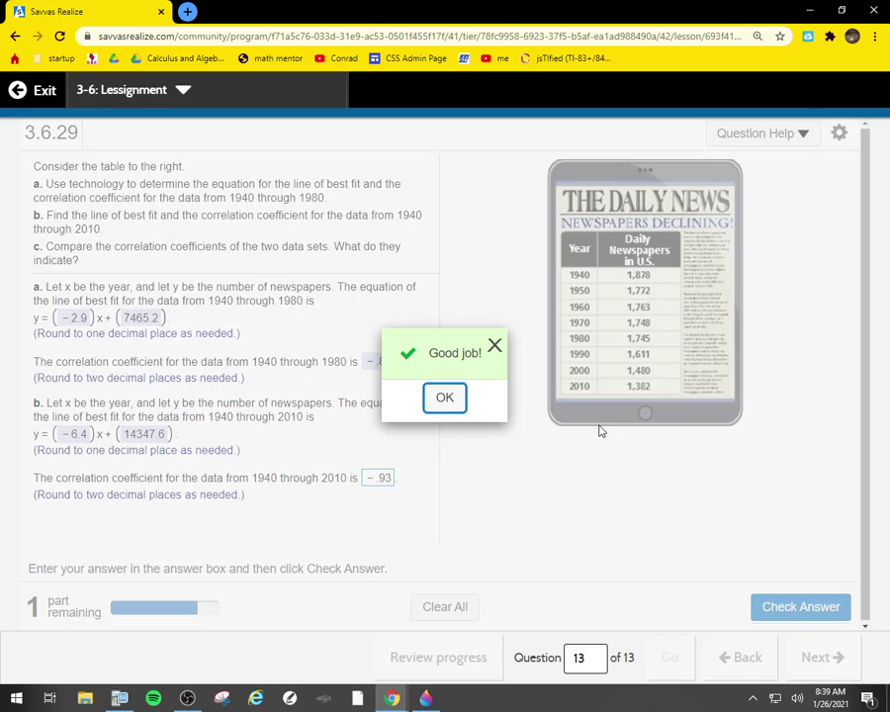
click(444, 397)
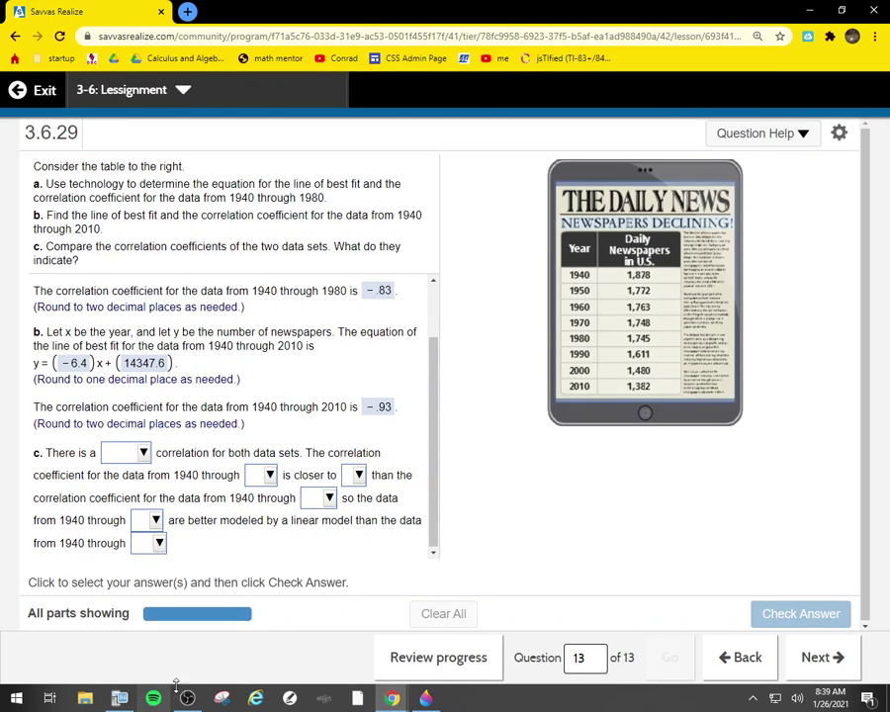
Step: After reviewing the regression results, state that both data sets have a negative correlation
click(120, 699)
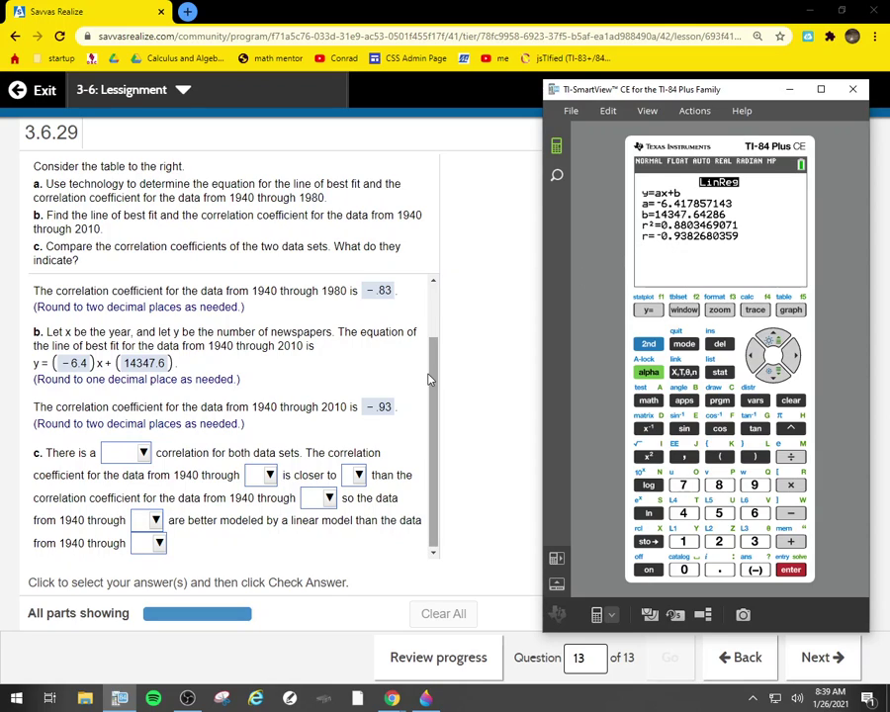
click(484, 362)
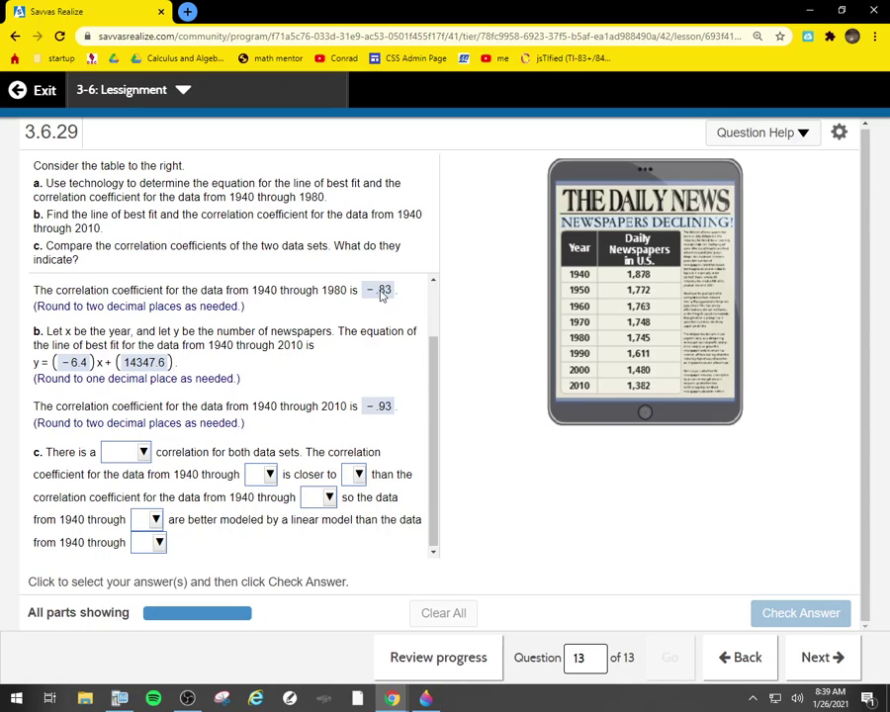
click(125, 453)
click(141, 496)
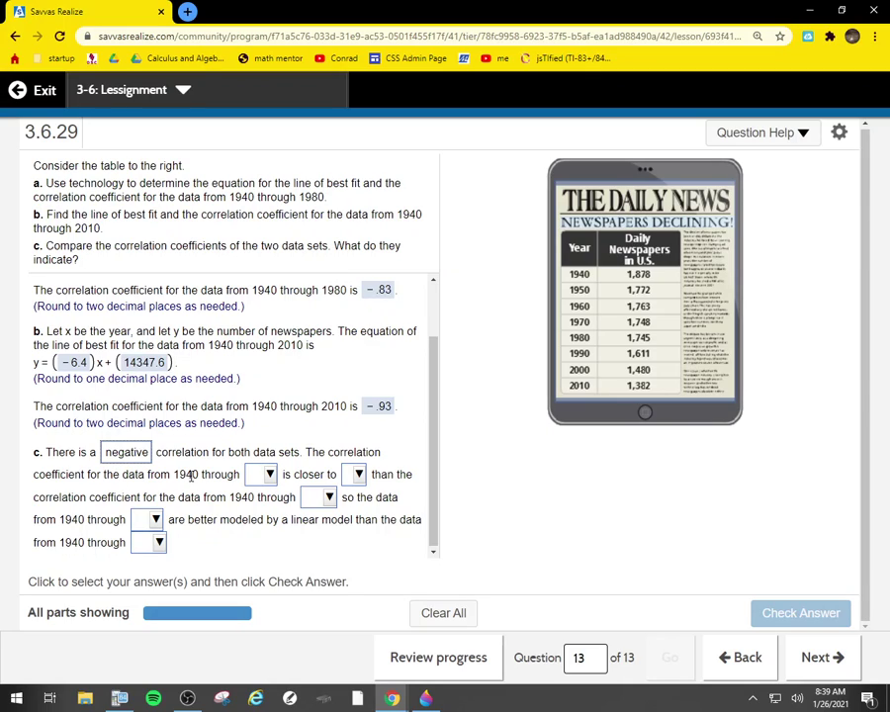
Step: State that the 2010 coefficient is closer to −1 than the 1980 coefficient
click(251, 477)
click(265, 475)
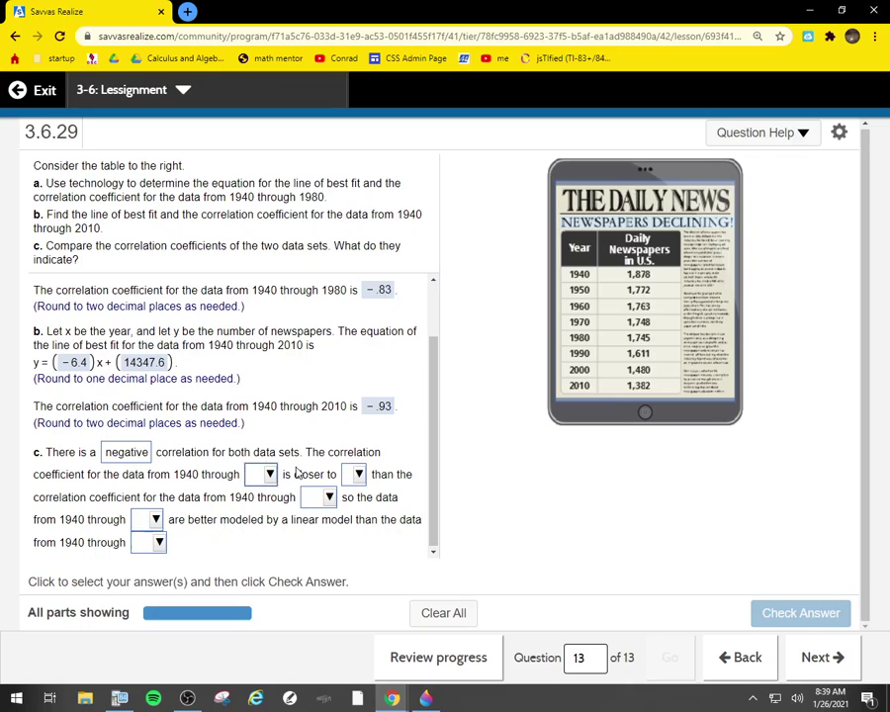
click(356, 475)
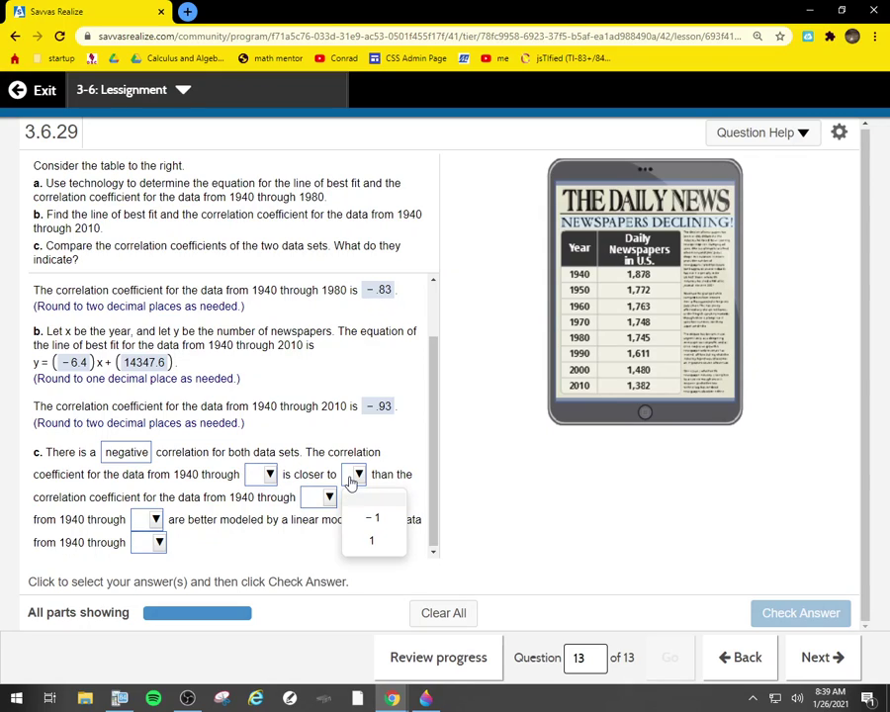
click(369, 517)
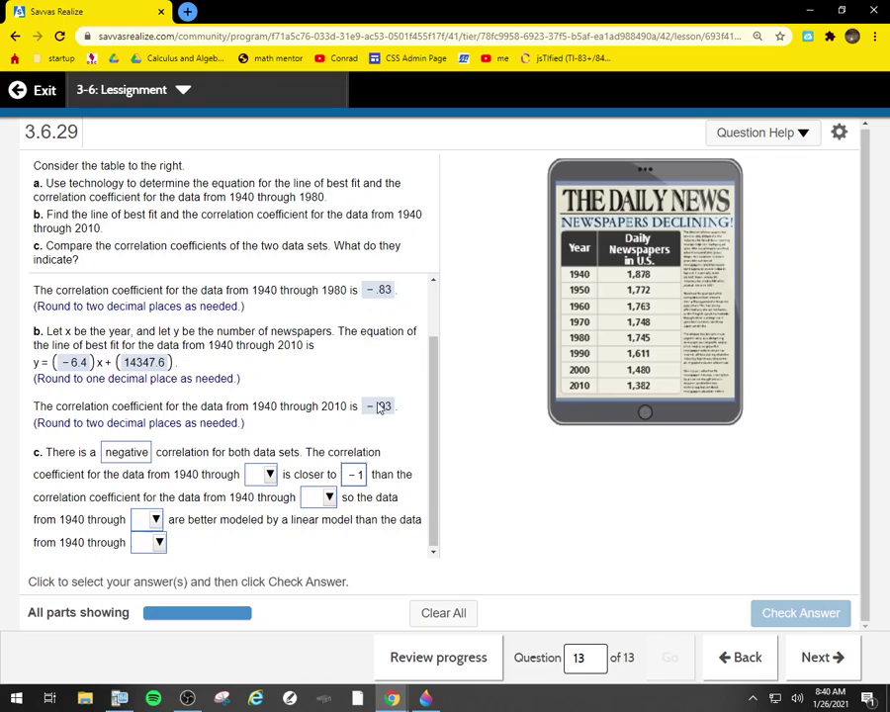
click(259, 477)
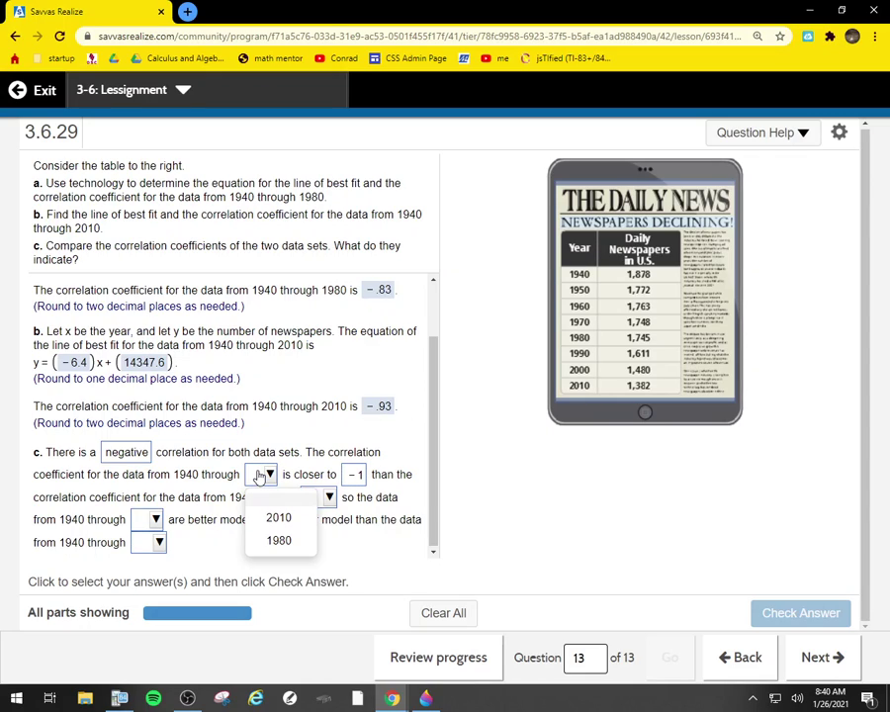
click(276, 515)
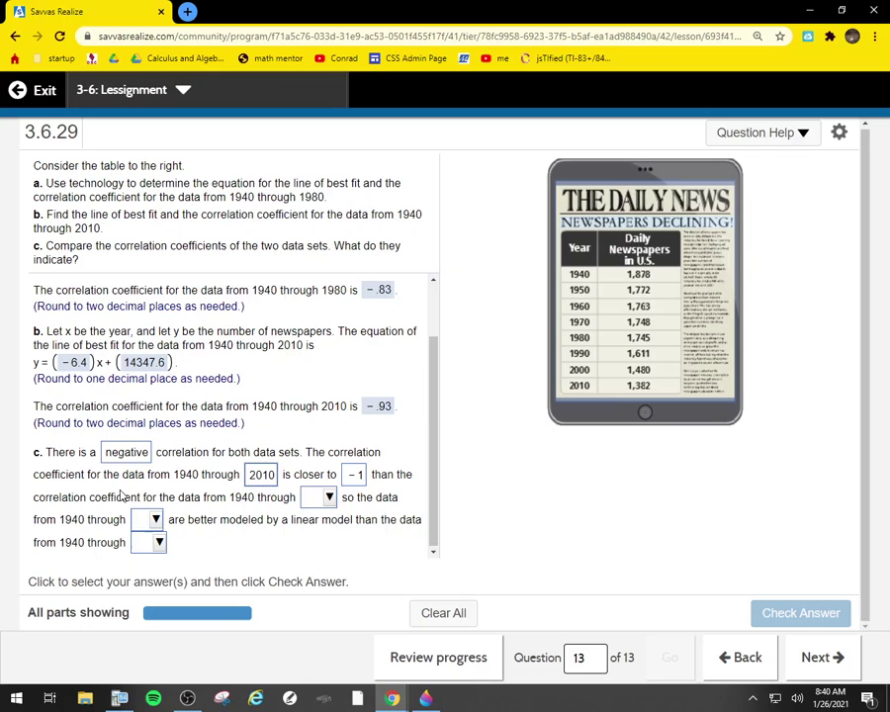
click(327, 498)
click(336, 542)
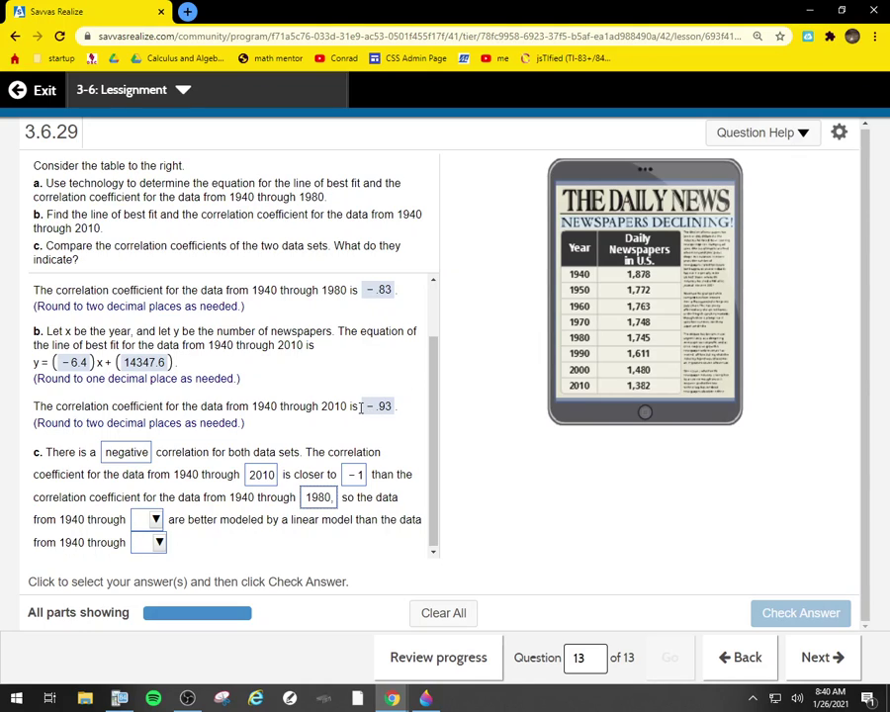
Step: Choose 1940–2010 as better fit by a line than 1940–1980 and check part c
click(152, 520)
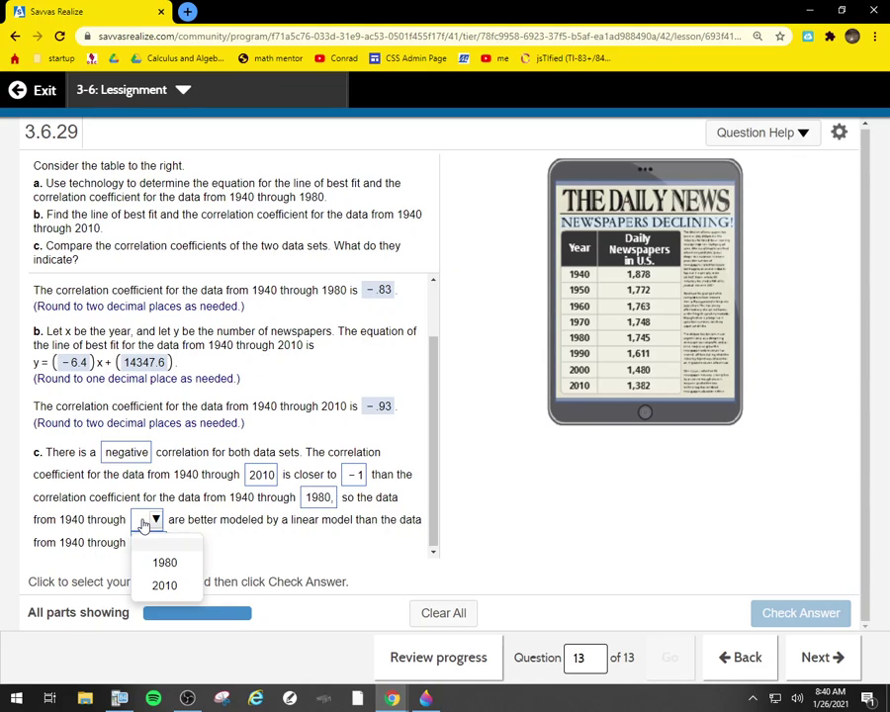
click(166, 581)
click(151, 543)
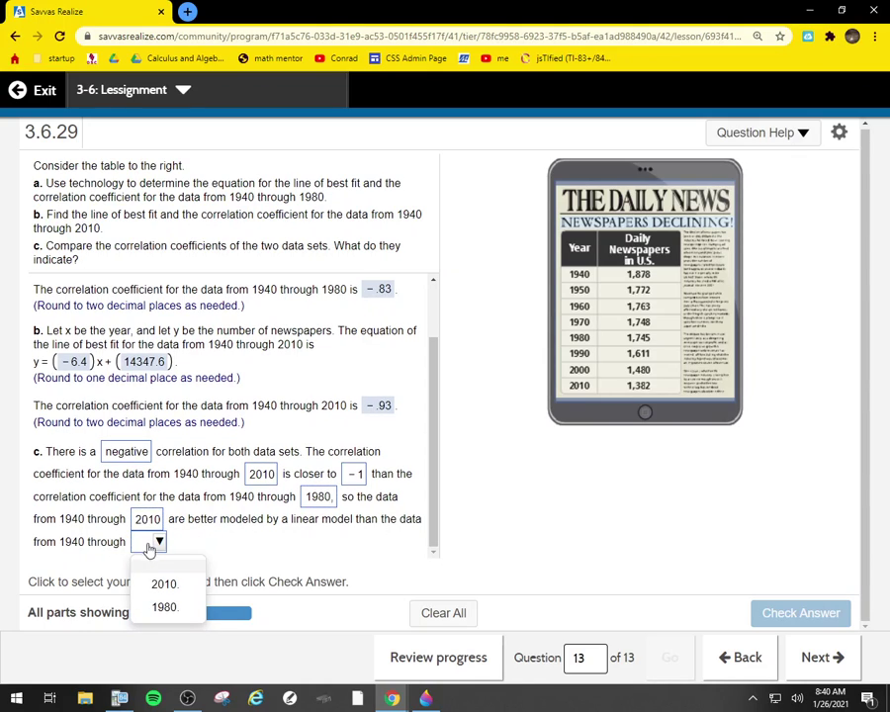
click(163, 603)
click(801, 615)
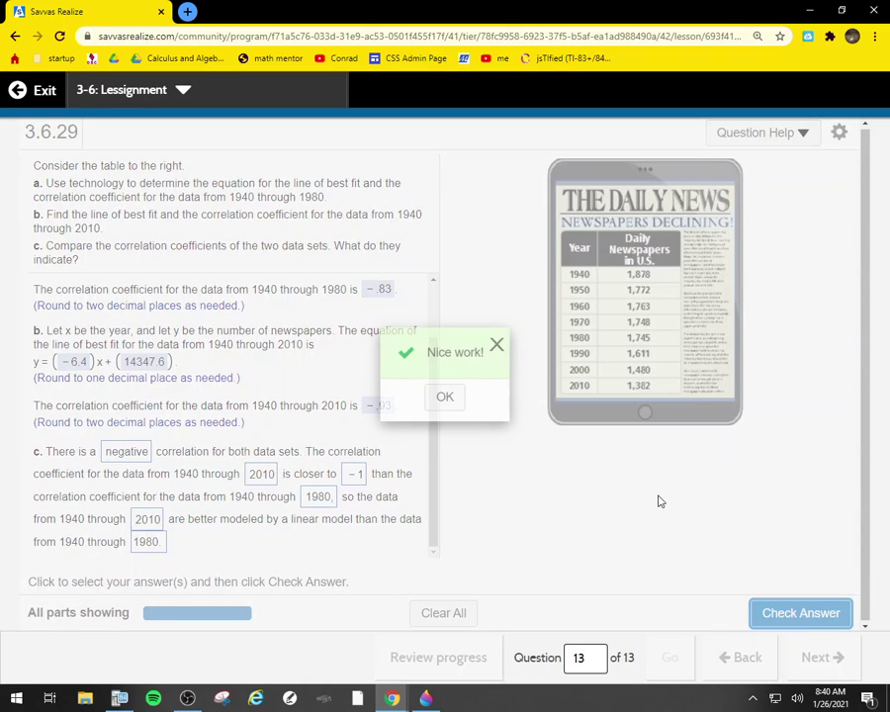
Step: Dismiss the Nice work message and go back through the lesson to the Topic 3 contents
click(445, 396)
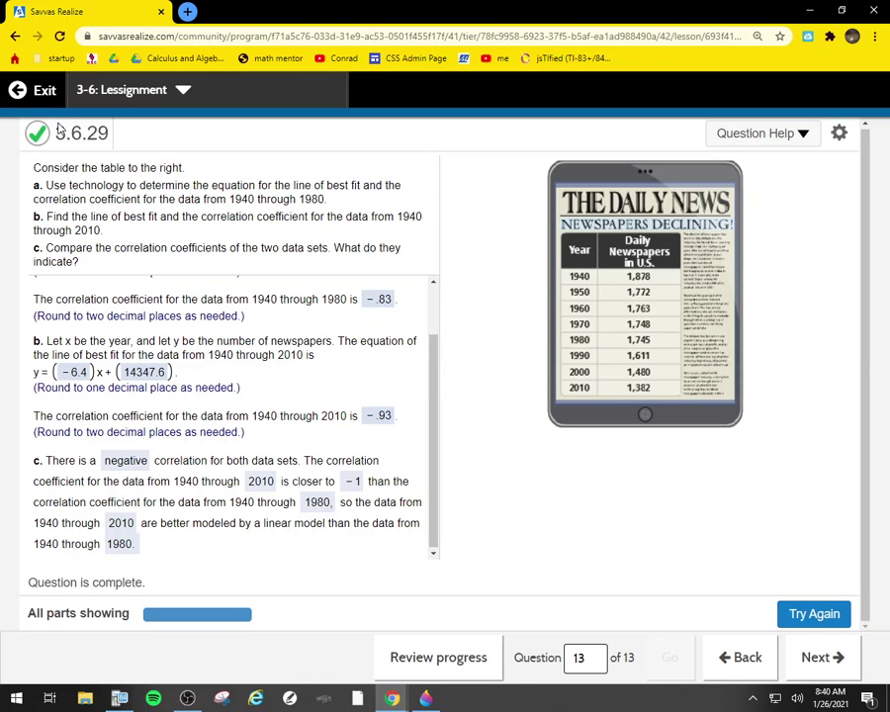
click(30, 92)
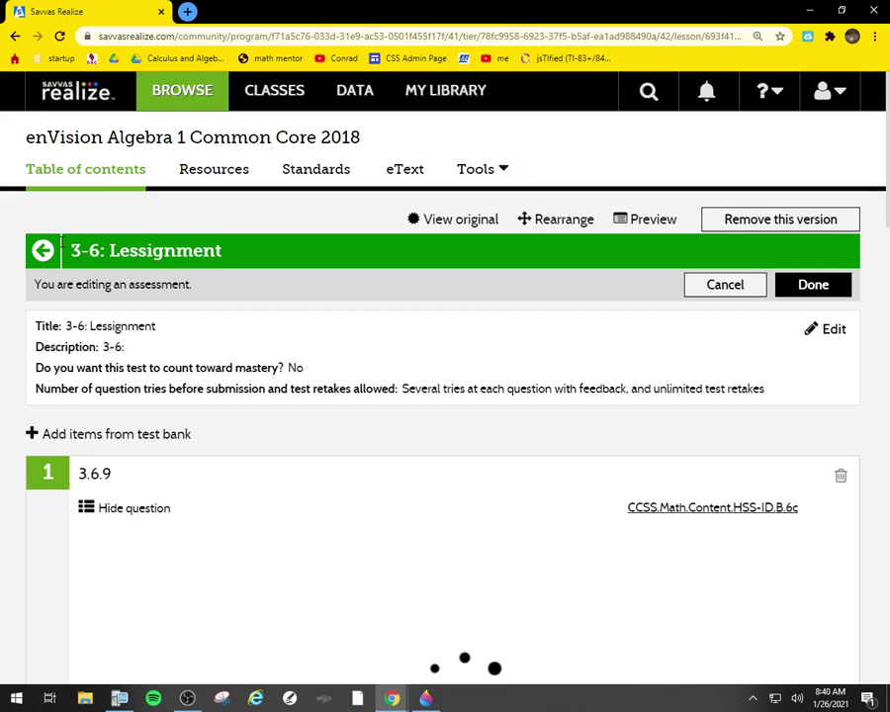
click(60, 244)
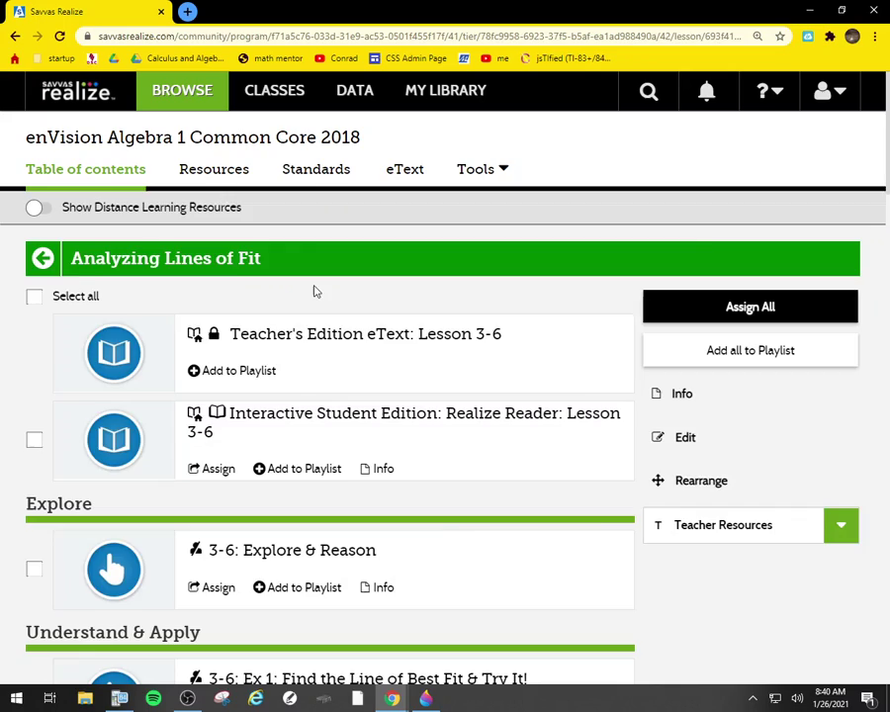
key(alt+Left)
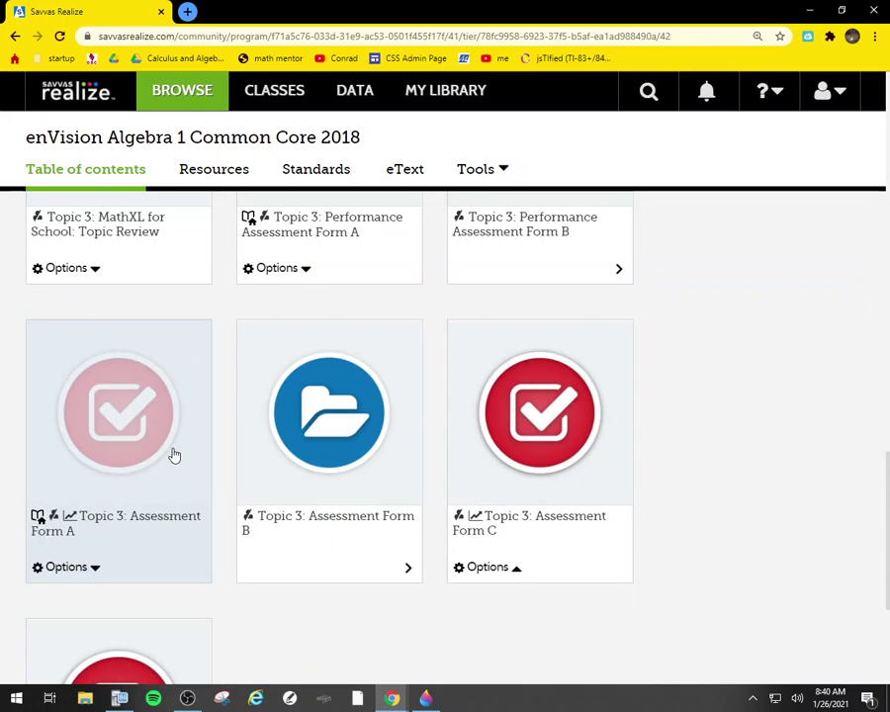